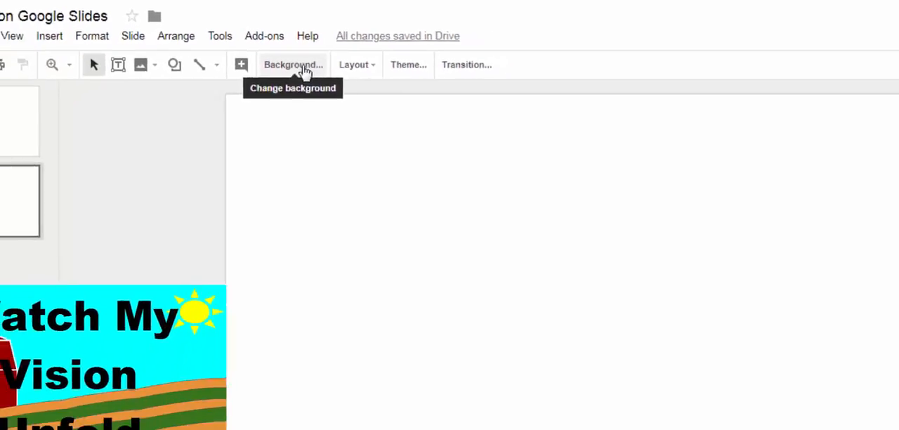
- Set the blank slide's background to solid cyan
{"action": "left_click", "coordinate": [304, 69]}
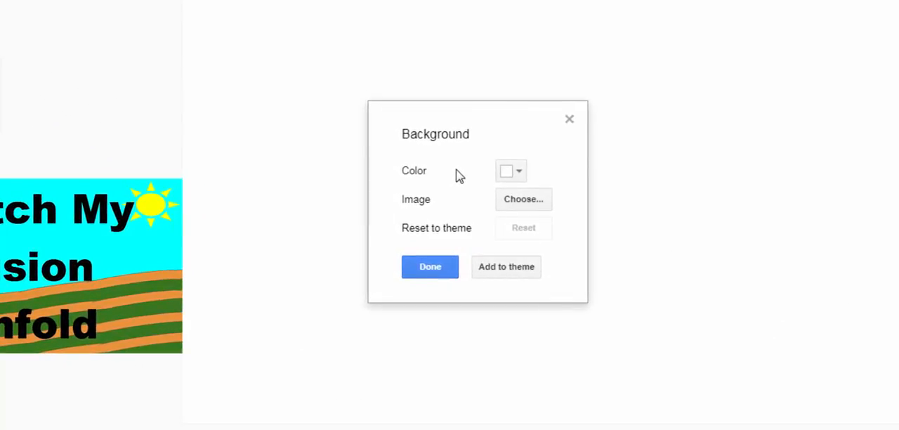
{"action": "left_click", "coordinate": [518, 173]}
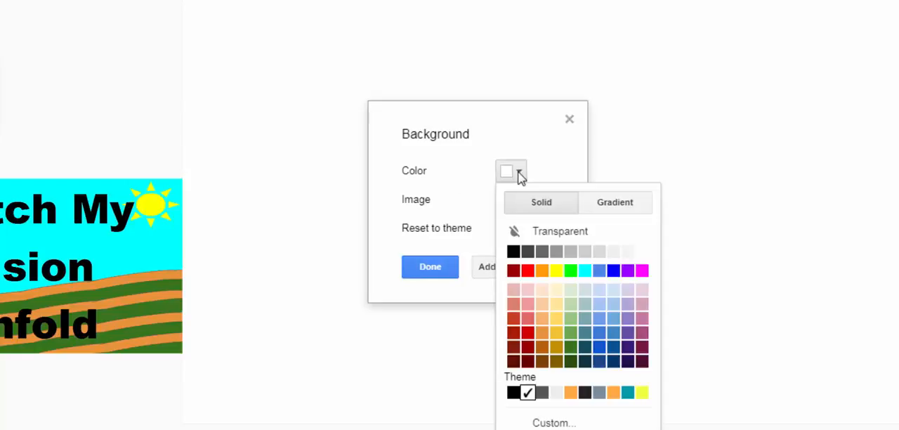
{"action": "left_click", "coordinate": [584, 272]}
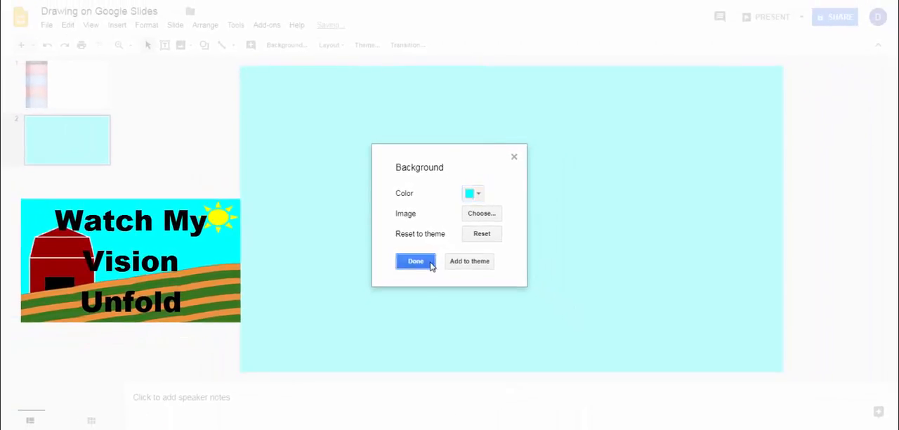
{"action": "left_click", "coordinate": [431, 266]}
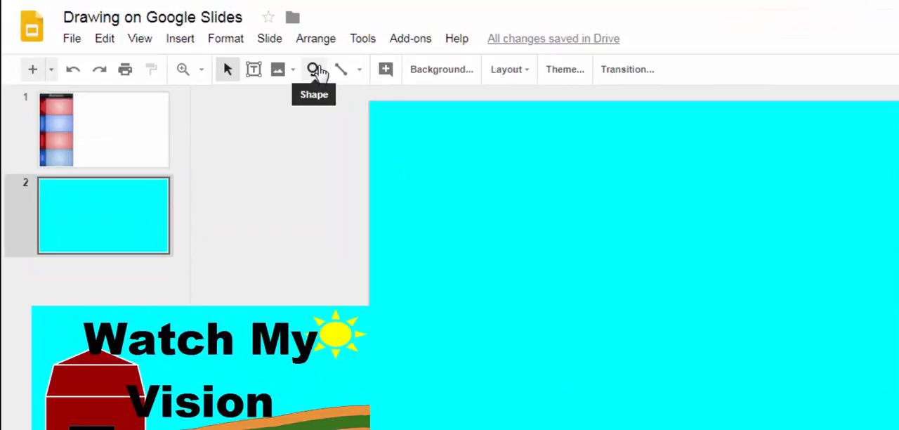
- Draw a long, flat Cloud shape across the slide and stretch it past both side edges
{"action": "left_click", "coordinate": [317, 69]}
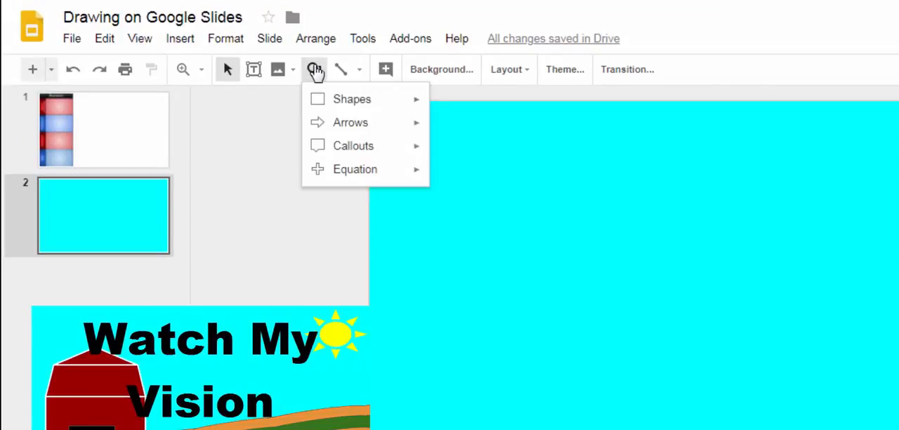
{"action": "mouse_move", "coordinate": [360, 106]}
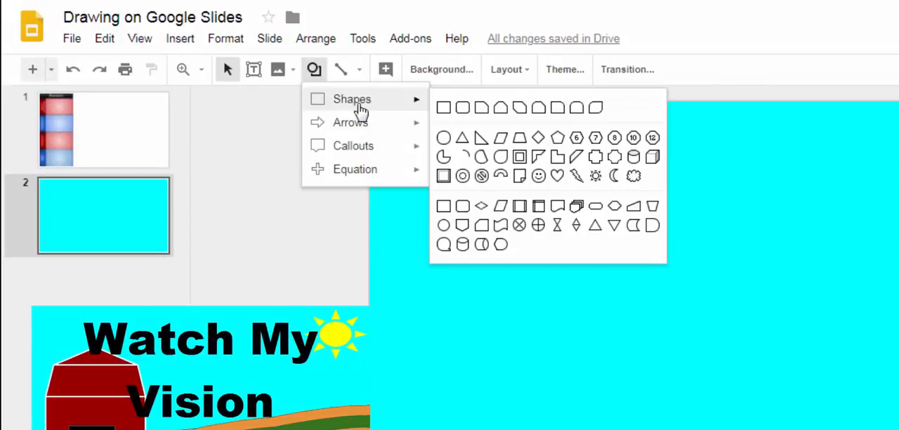
{"action": "mouse_move", "coordinate": [397, 129]}
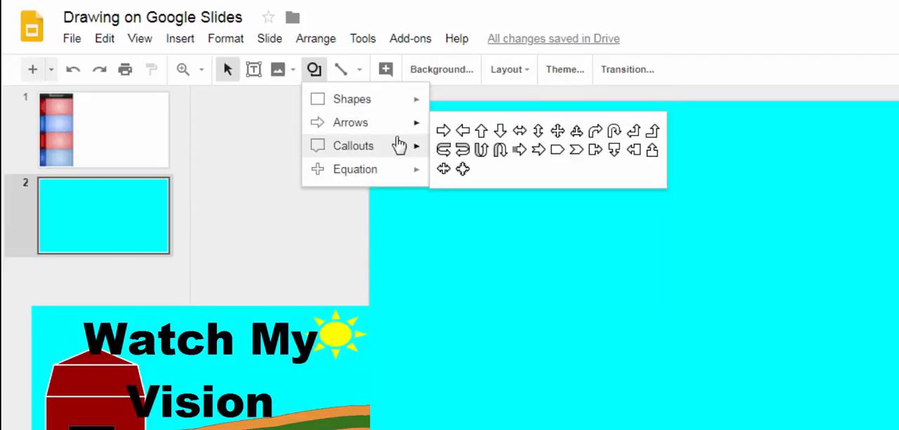
{"action": "mouse_move", "coordinate": [402, 148]}
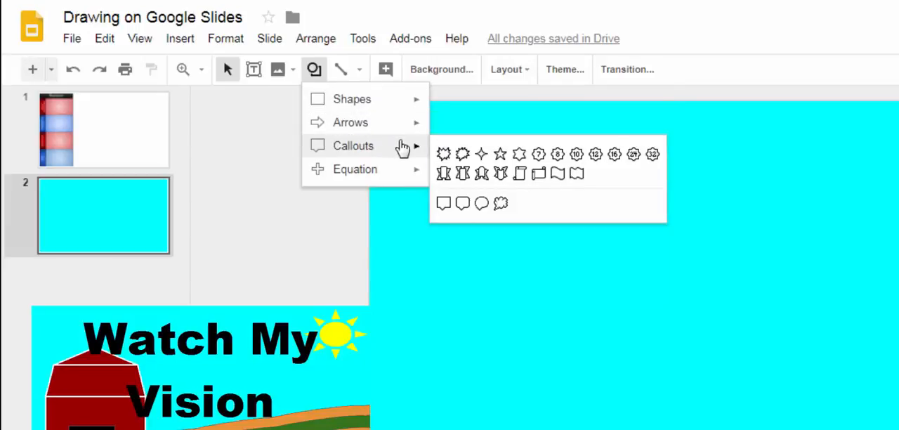
{"action": "mouse_move", "coordinate": [408, 175]}
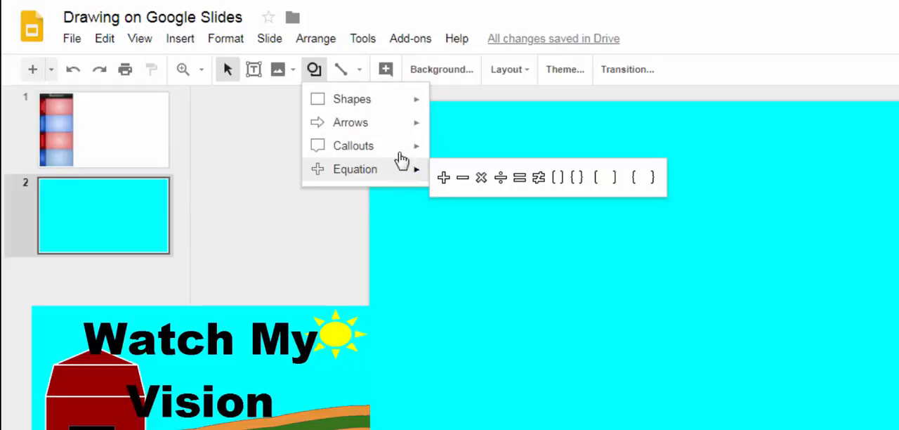
{"action": "mouse_move", "coordinate": [410, 100]}
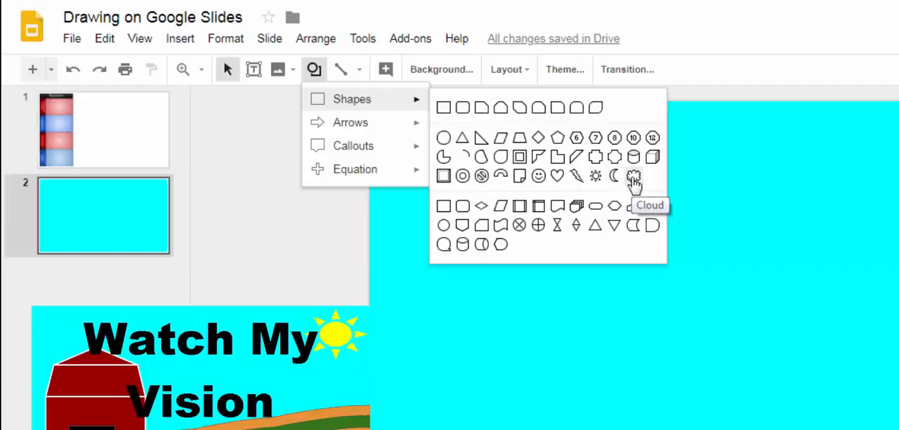
{"action": "left_click", "coordinate": [634, 181]}
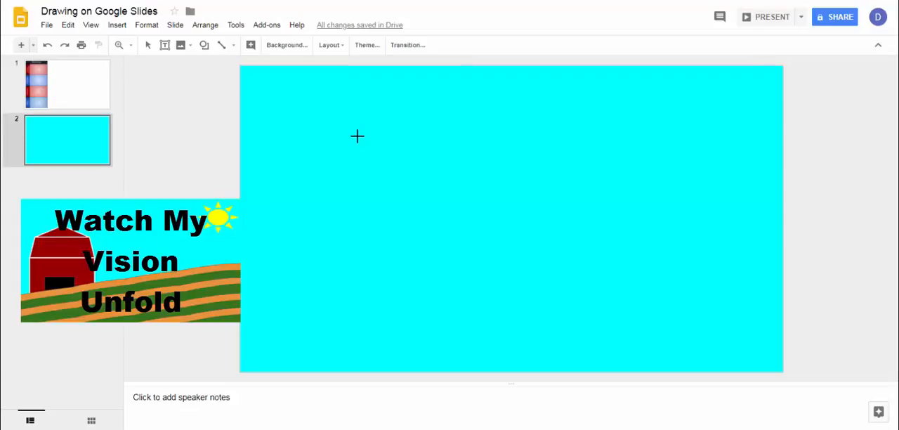
{"action": "left_click_drag", "start_coordinate": [357, 135], "coordinate": [831, 171]}
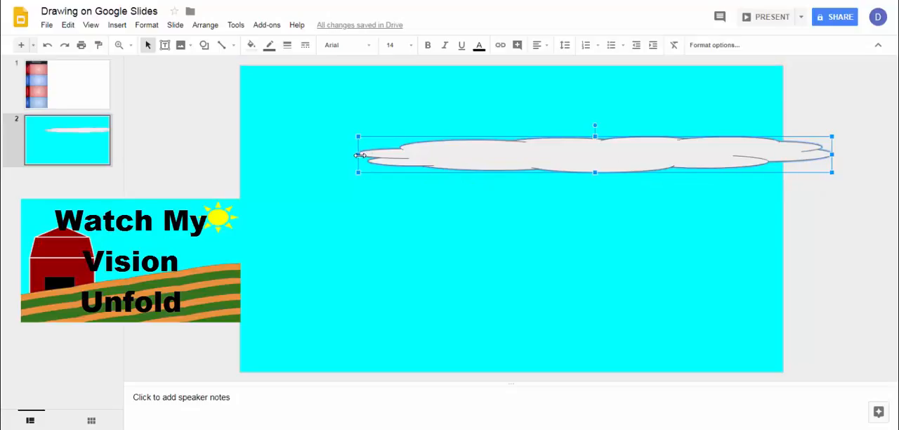
{"action": "left_click_drag", "start_coordinate": [358, 154], "coordinate": [194, 154]}
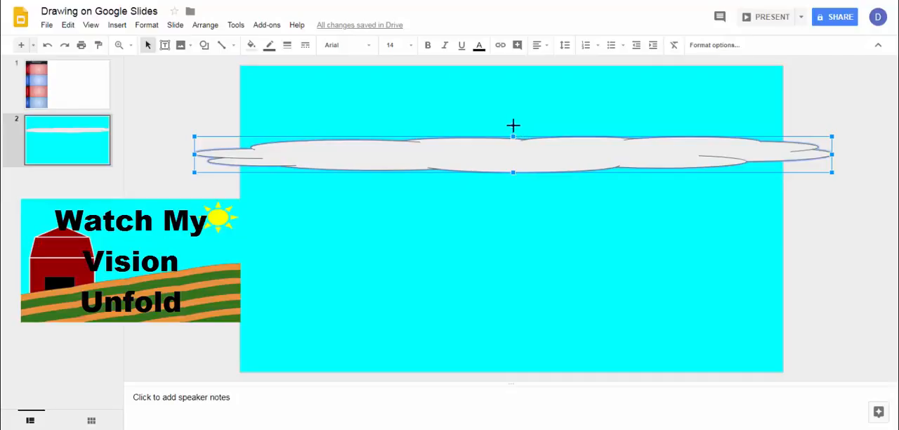
- Rotate the cloud to about 350.6° and move it down to the lower part of the slide as a slope
{"action": "left_click_drag", "start_coordinate": [513, 125], "coordinate": [507, 122]}
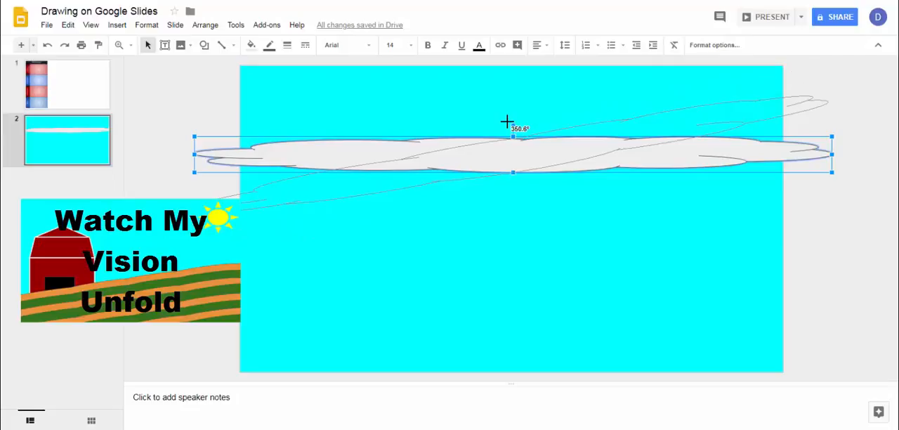
{"action": "left_click_drag", "start_coordinate": [507, 122], "coordinate": [527, 299]}
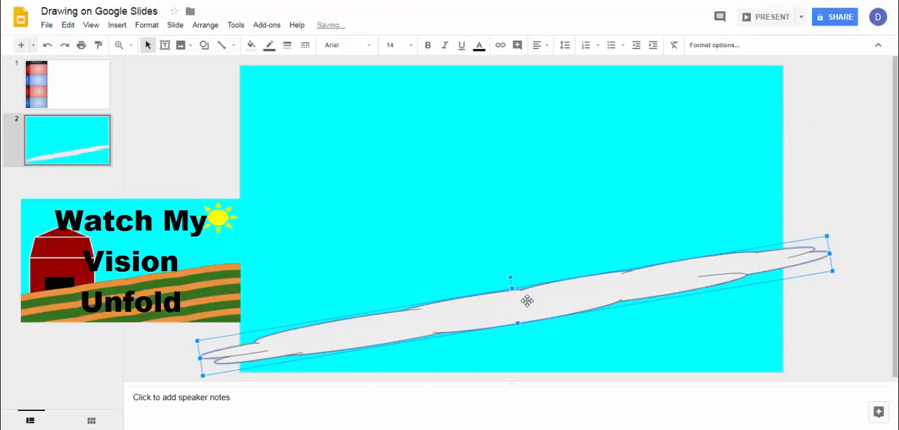
{"action": "left_click", "coordinate": [519, 257]}
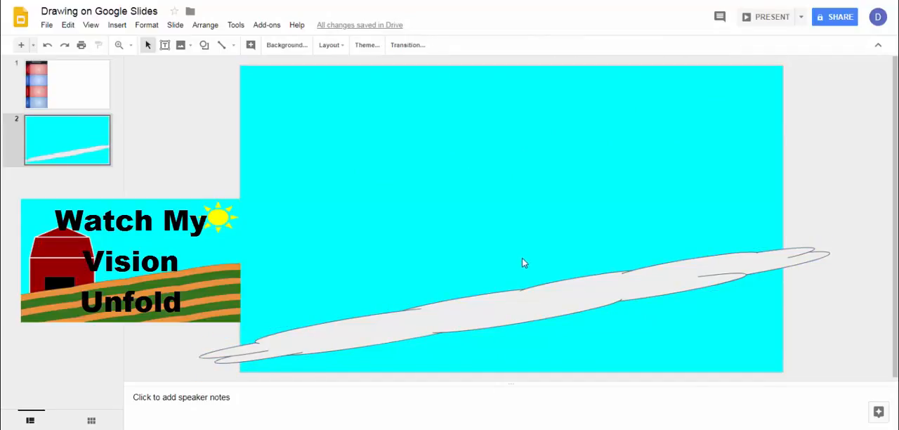
- Duplicate the slanted cloud and place the copy slightly above the original so the two overlap
{"action": "left_click", "coordinate": [540, 299]}
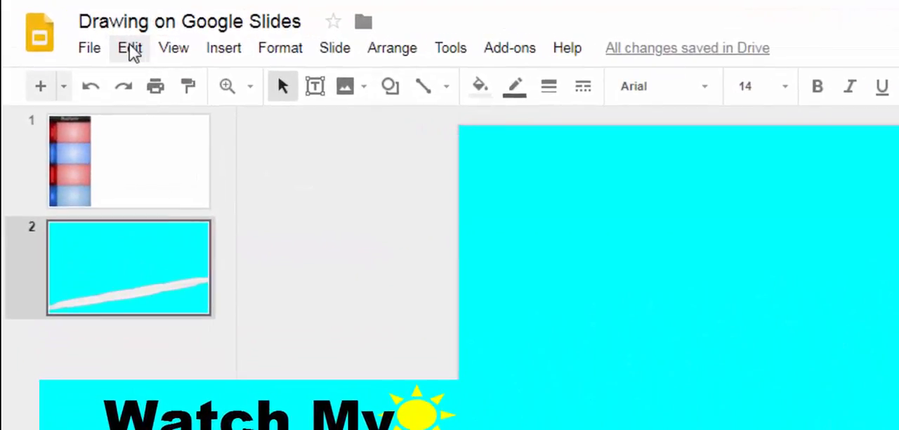
{"action": "left_click", "coordinate": [130, 49]}
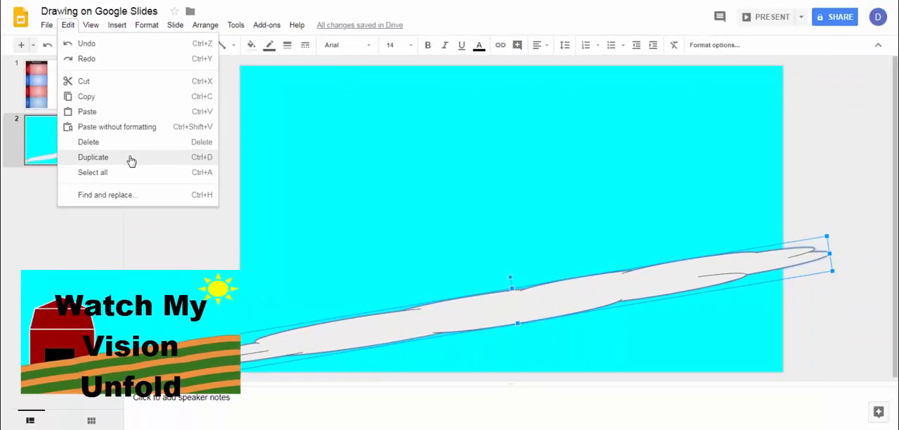
{"action": "left_click", "coordinate": [131, 160]}
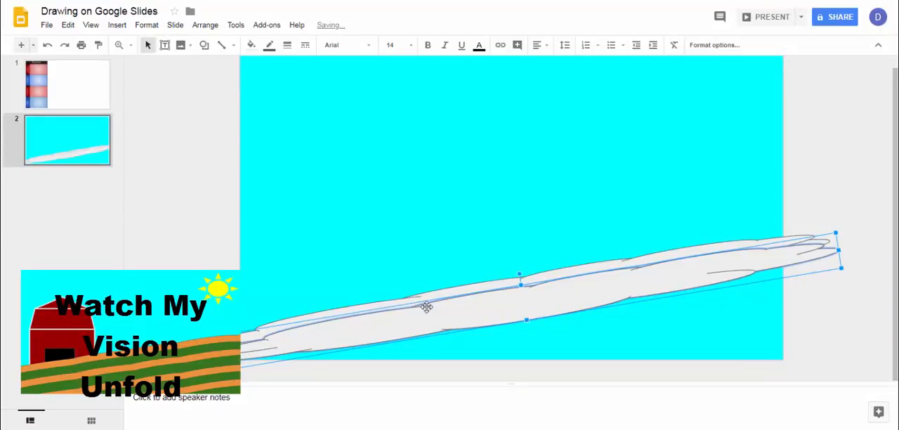
{"action": "mouse_move", "coordinate": [427, 307]}
{"action": "left_mouse_down"}
{"action": "mouse_move", "coordinate": [413, 279]}
{"action": "mouse_move", "coordinate": [418, 250]}
{"action": "left_mouse_up"}
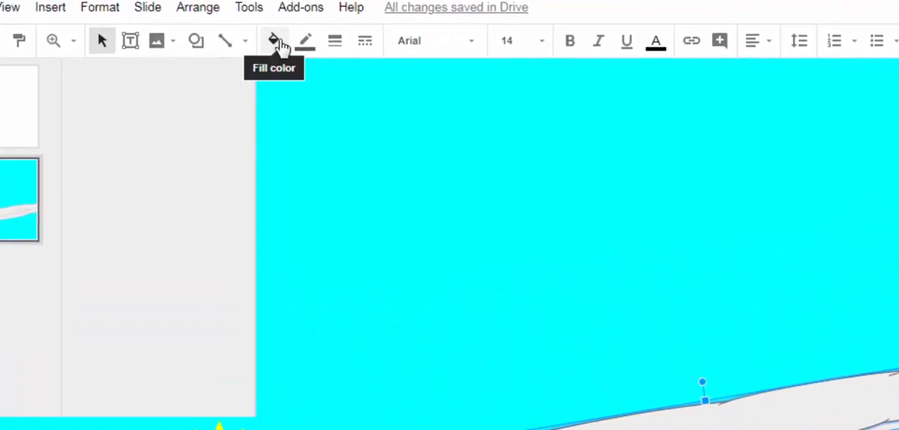
- Fill the upper cloud with a medium orange after trying a darker brown-orange
{"action": "left_click", "coordinate": [285, 53]}
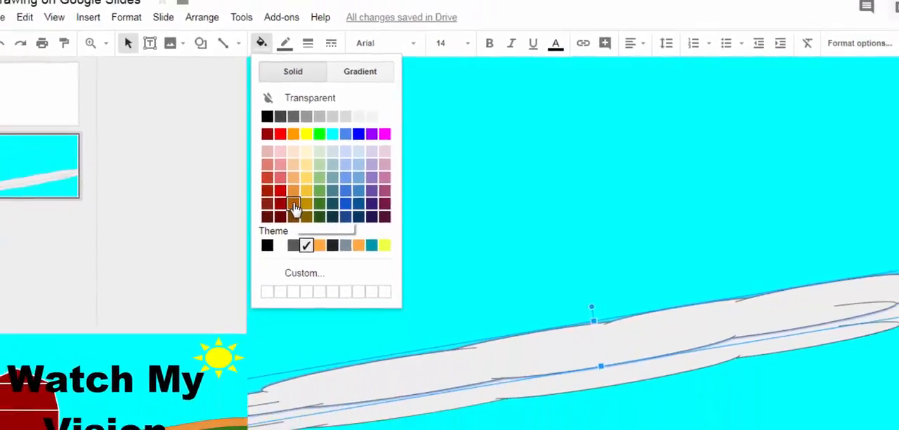
{"action": "left_click", "coordinate": [314, 243]}
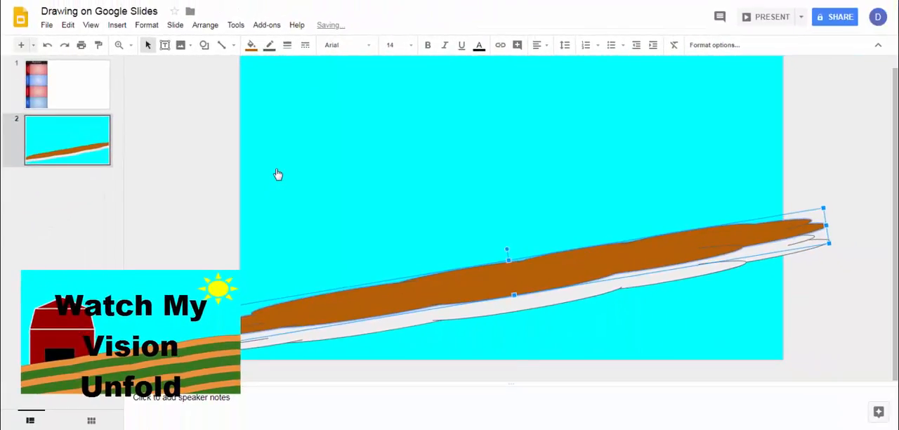
{"action": "left_click", "coordinate": [250, 46]}
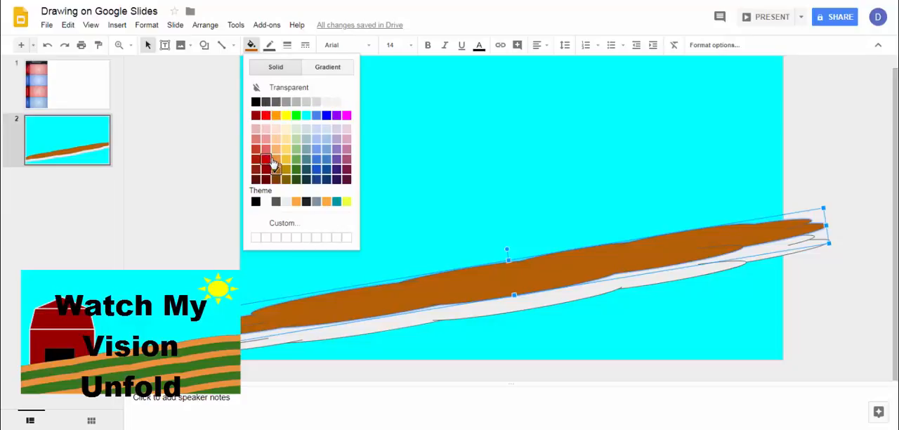
{"action": "left_click", "coordinate": [275, 160]}
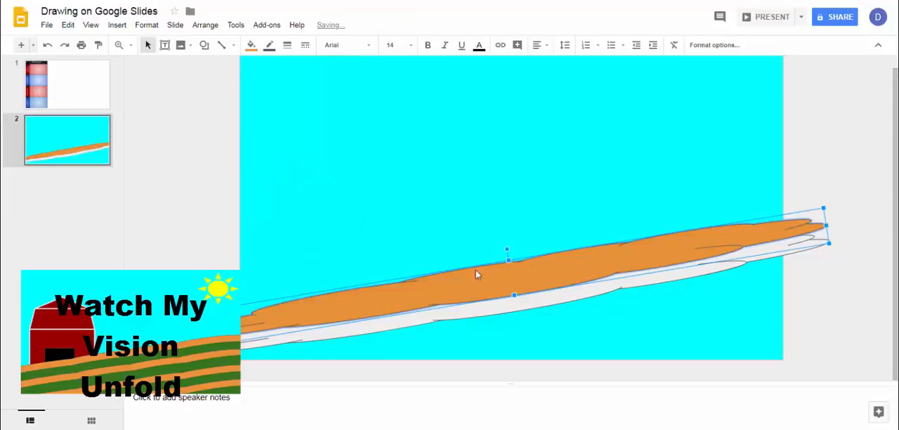
- Fill the lower cloud with dark green
{"action": "left_click", "coordinate": [539, 303]}
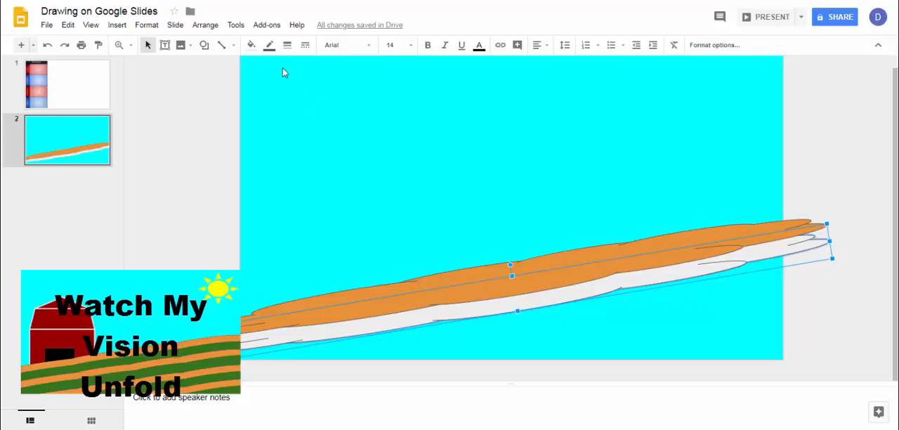
{"action": "left_click", "coordinate": [257, 49]}
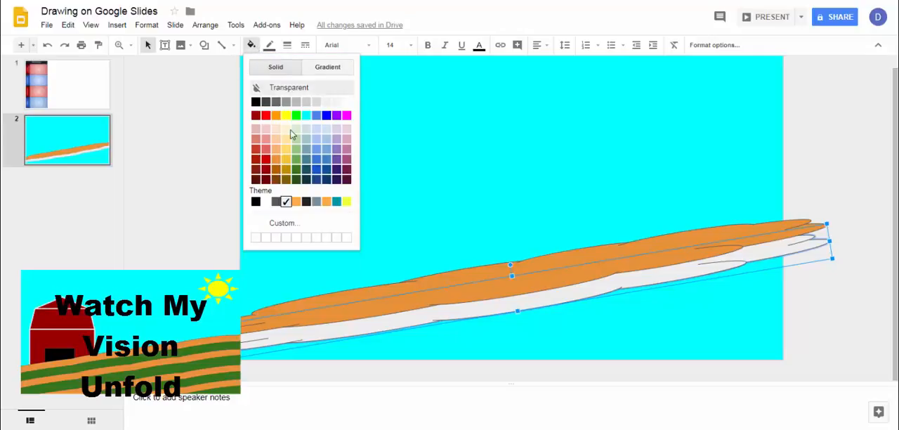
{"action": "left_click", "coordinate": [295, 171]}
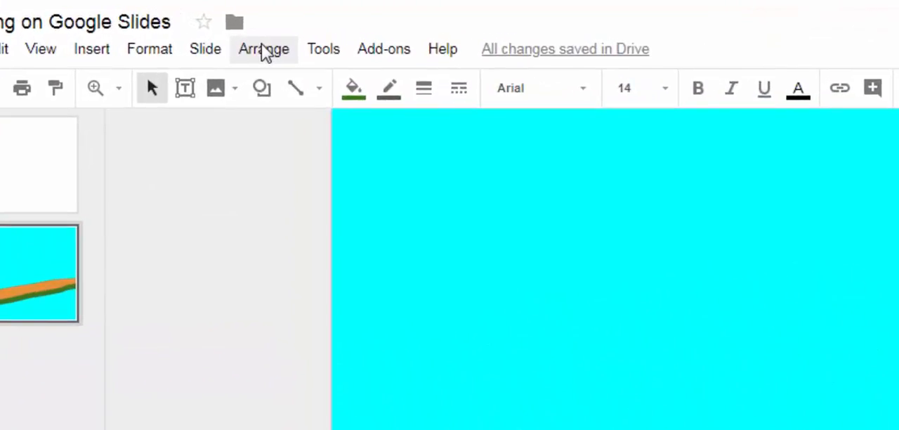
- Bring the green cloud to the front so it overlaps the orange one
{"action": "left_click", "coordinate": [264, 51]}
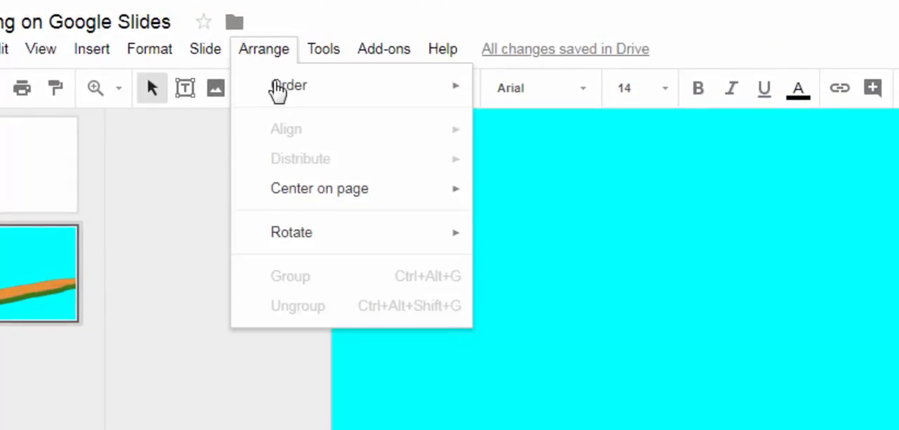
{"action": "mouse_move", "coordinate": [279, 95]}
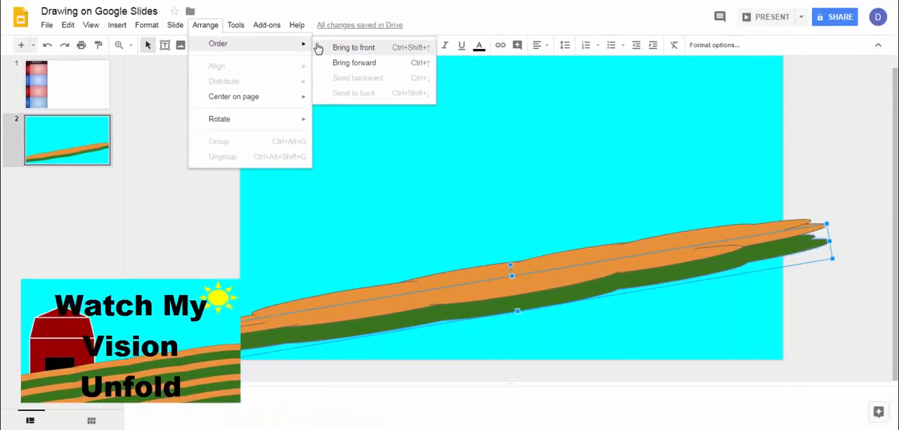
{"action": "left_click", "coordinate": [322, 48]}
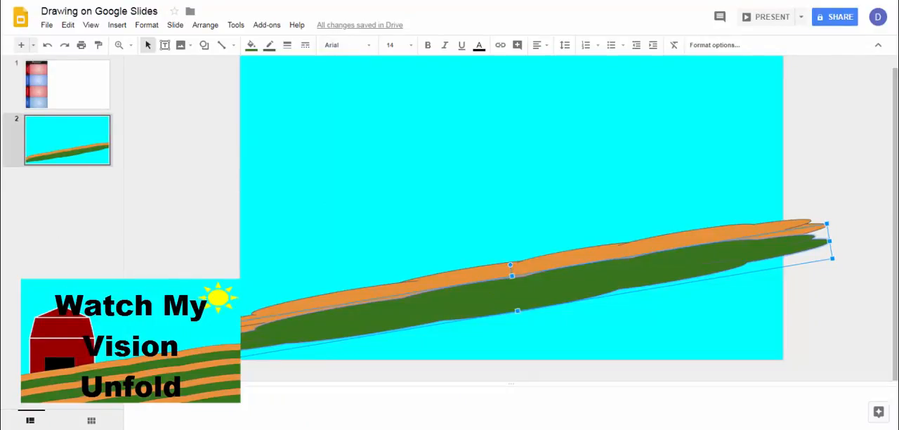
- Duplicate the orange and green clouds together and place the copies directly below as the next pair of field rows
{"action": "left_click", "coordinate": [184, 288]}
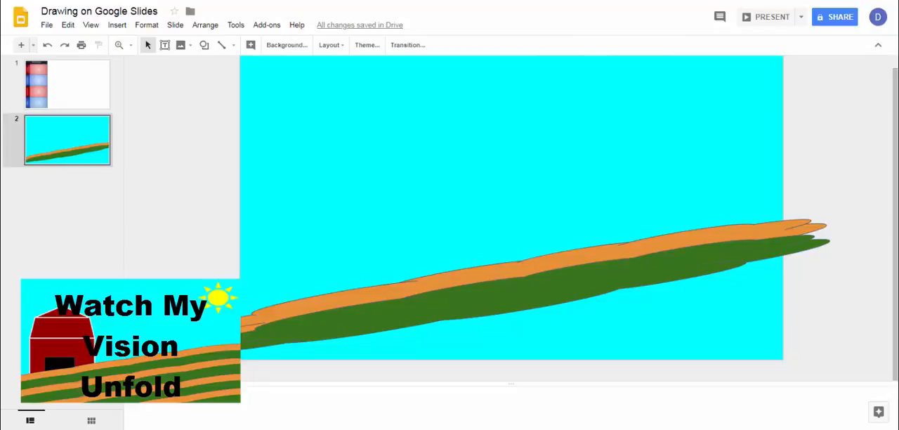
{"action": "left_click", "coordinate": [283, 353]}
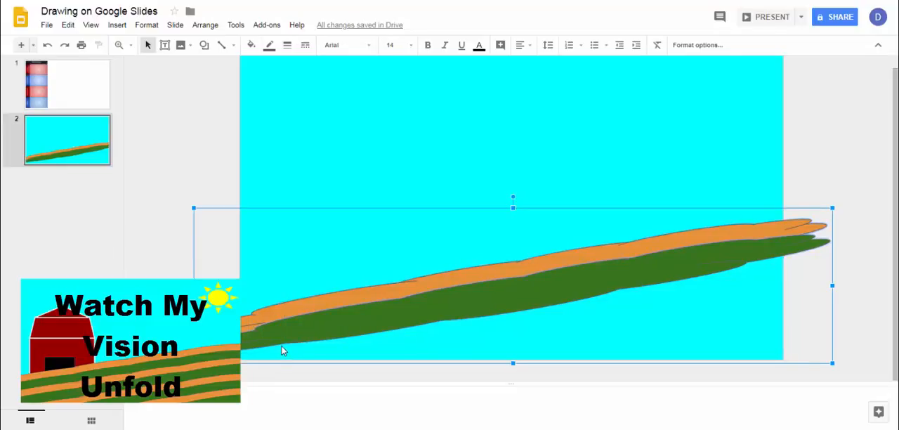
{"action": "key", "text": "ctrl+d"}
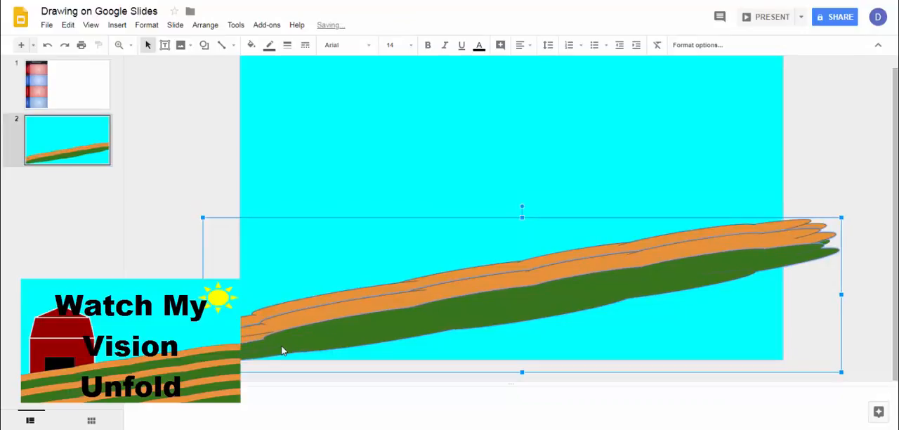
{"action": "left_click", "coordinate": [71, 28]}
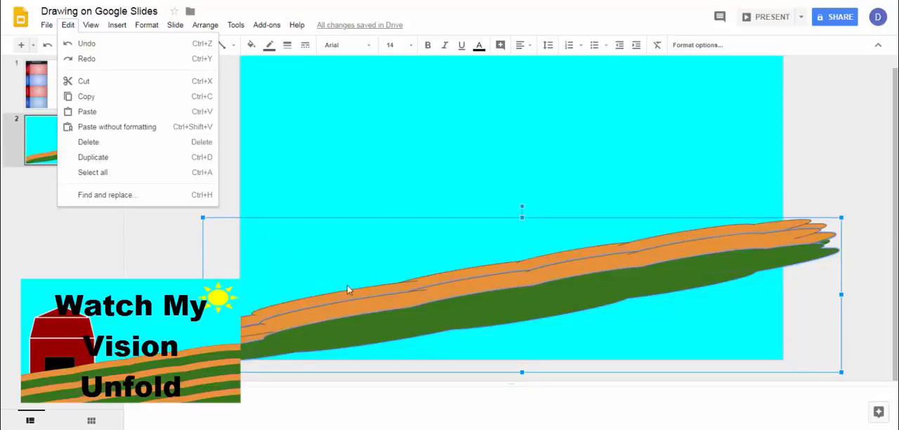
{"action": "left_click_drag", "start_coordinate": [436, 314], "coordinate": [438, 331]}
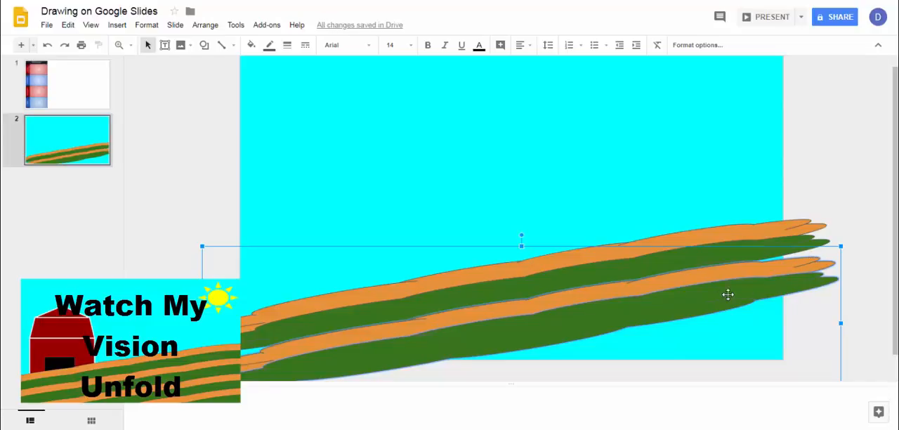
- Nudge the lower orange and green pair up against the first pair, and move all four rows higher on the slide together
{"action": "left_click_drag", "start_coordinate": [685, 294], "coordinate": [683, 290]}
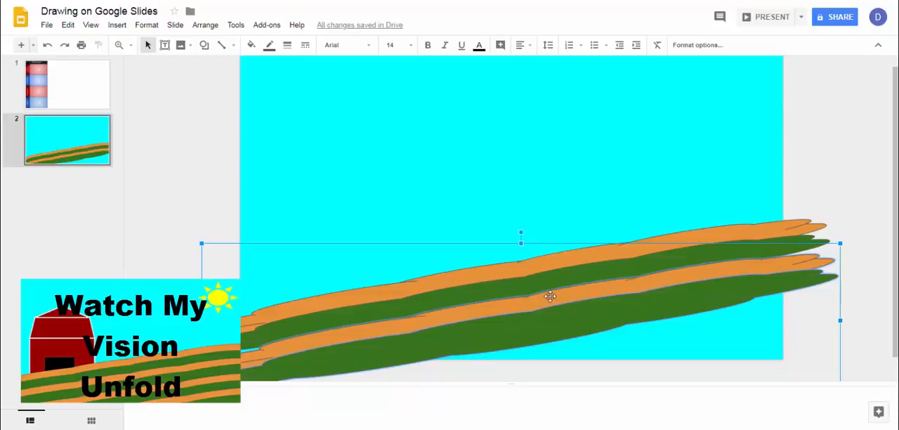
{"action": "left_click", "coordinate": [851, 220]}
{"action": "left_click_drag", "start_coordinate": [850, 215], "coordinate": [520, 272]}
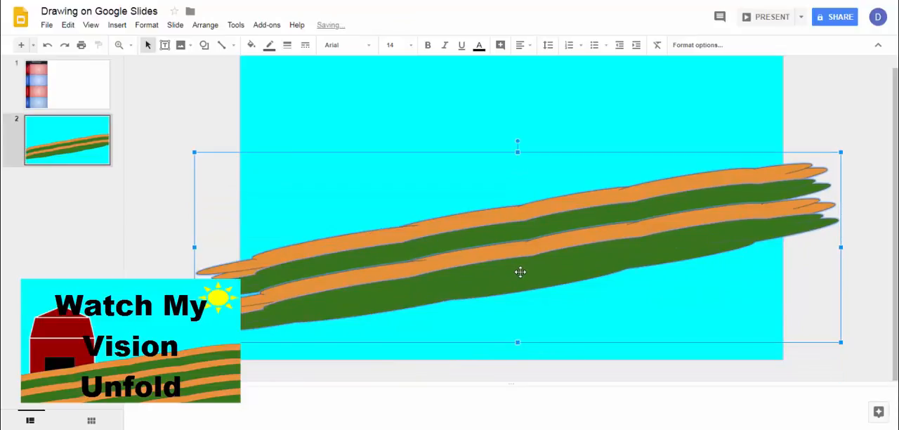
- Duplicate the four field rows and place the copies directly below the originals to continue the stripes
{"action": "key", "text": "ctrl+d"}
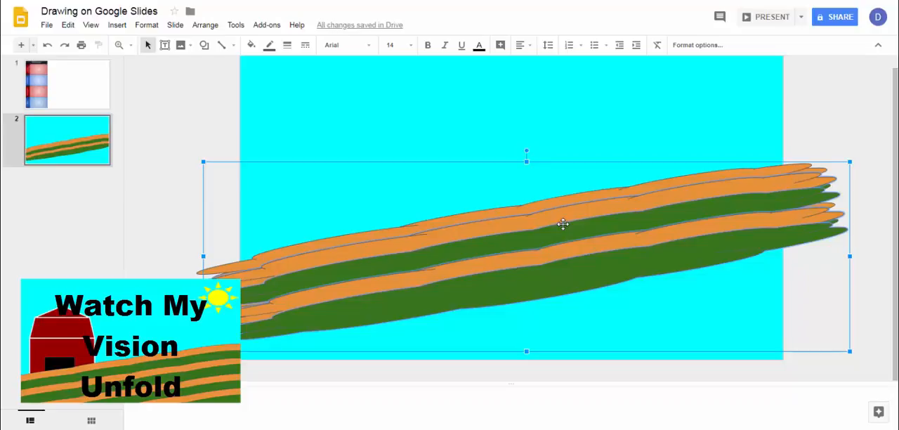
{"action": "left_click_drag", "start_coordinate": [563, 224], "coordinate": [566, 252]}
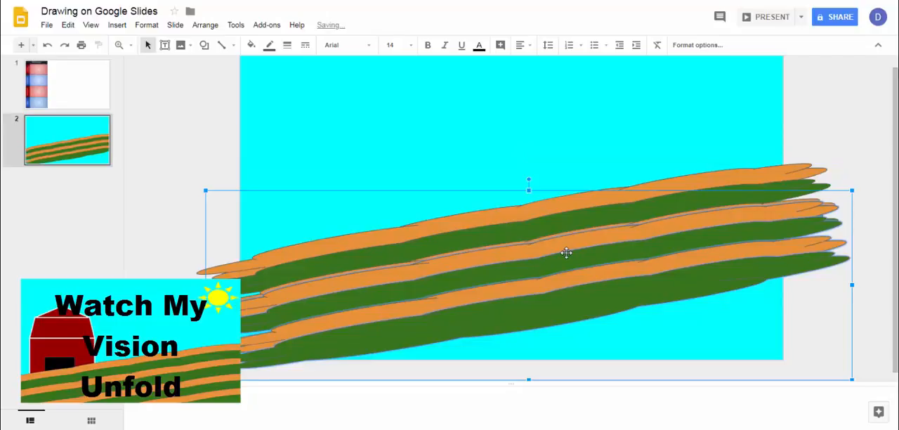
{"action": "key", "text": "Down"}
{"action": "key", "text": "Down"}
{"action": "key", "text": "Down"}
{"action": "key", "text": "Down"}
{"action": "key", "text": "Down"}
{"action": "key", "text": "Down"}
{"action": "key", "text": "Down"}
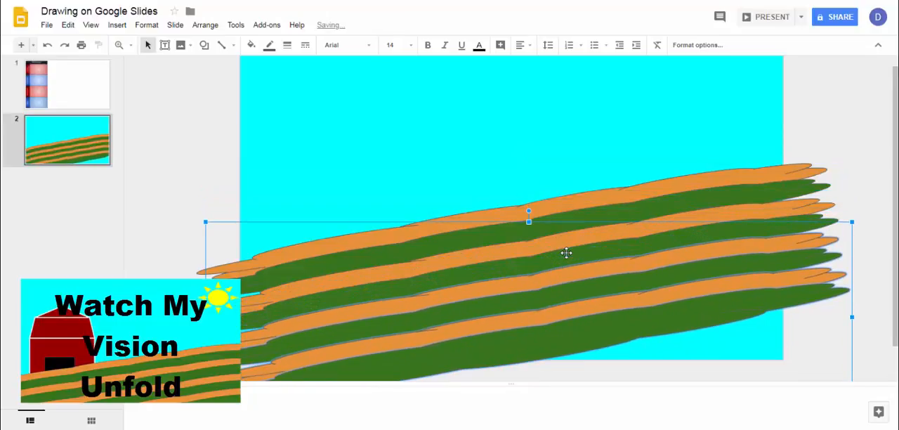
{"action": "key", "text": "Down"}
{"action": "key", "text": "Down"}
{"action": "key", "text": "Down"}
{"action": "key", "text": "Down"}
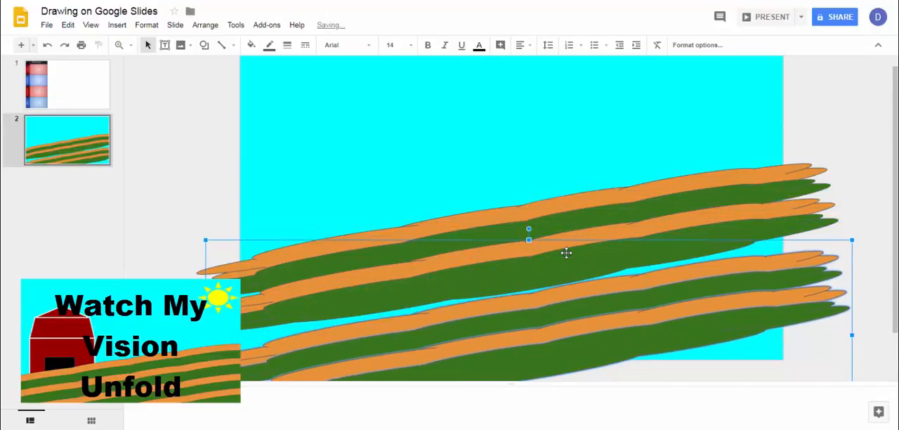
{"action": "key", "text": "Up"}
{"action": "key", "text": "Up"}
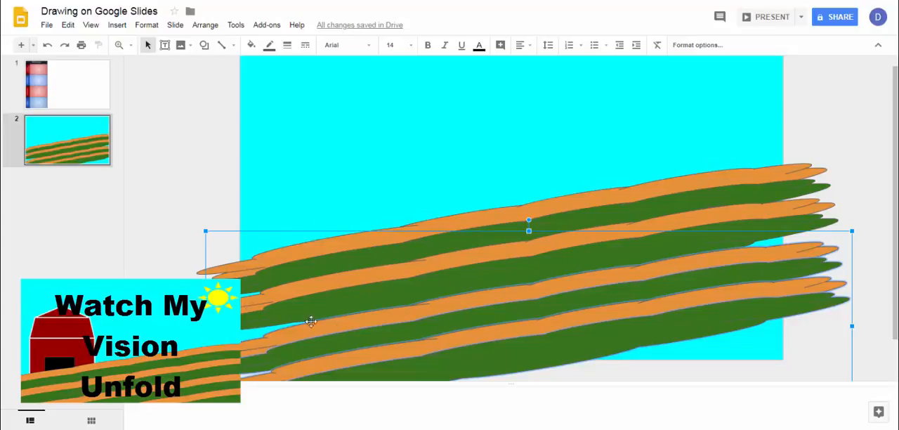
{"action": "left_click", "coordinate": [763, 244]}
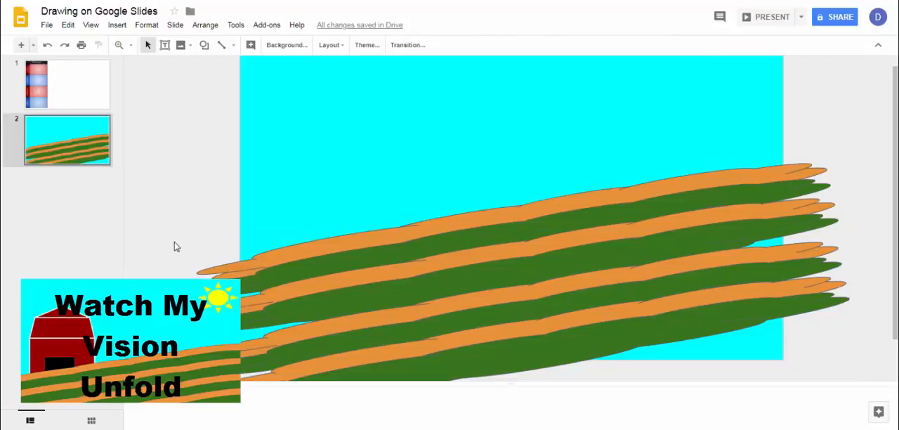
- Stretch all eight field rows together farther past both the left and right edges of the slide
{"action": "left_click_drag", "start_coordinate": [179, 232], "coordinate": [511, 380]}
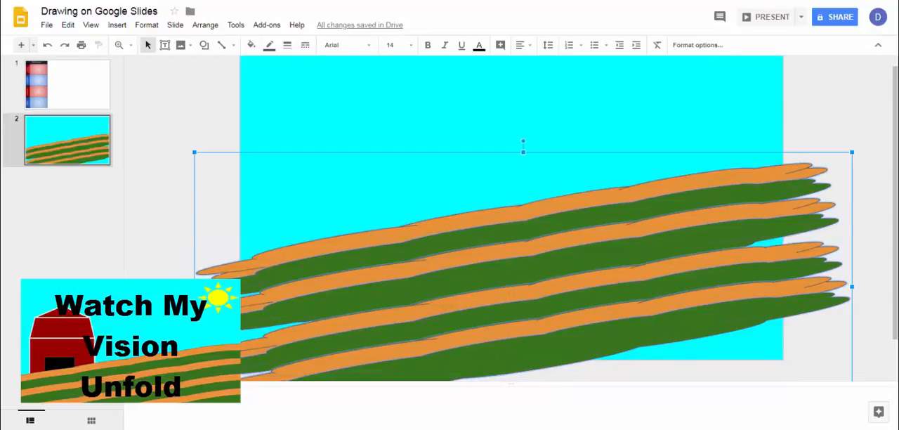
{"action": "left_click_drag", "start_coordinate": [194, 285], "coordinate": [128, 285]}
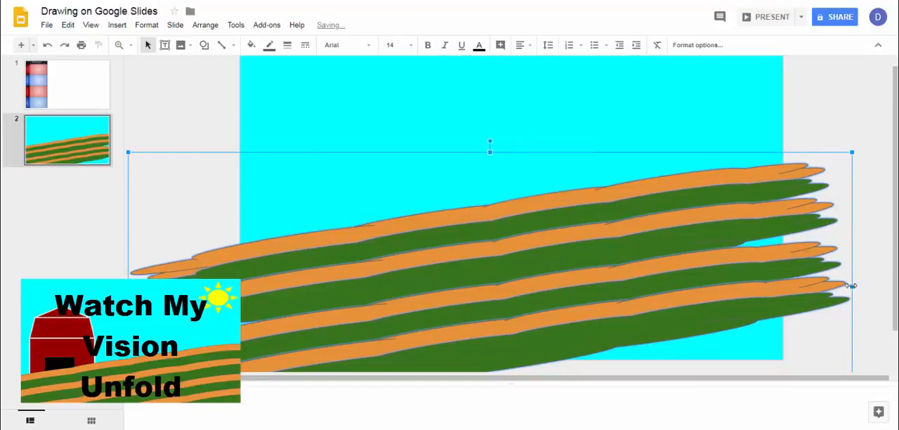
{"action": "left_click_drag", "start_coordinate": [854, 285], "coordinate": [883, 287]}
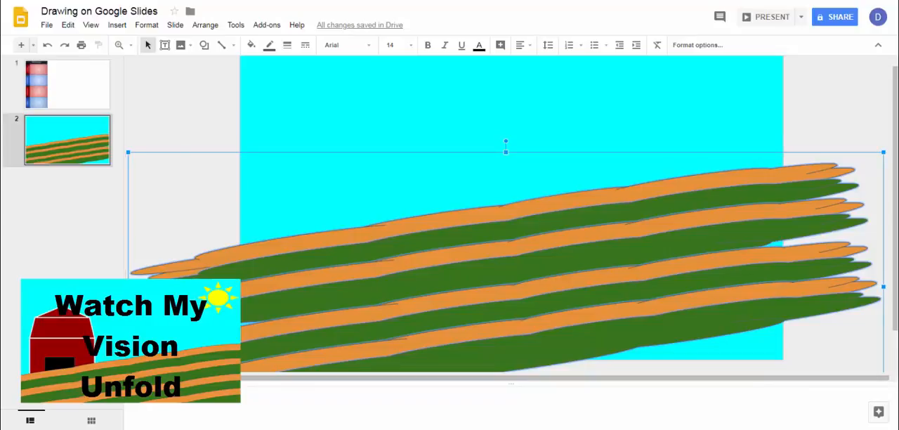
- Move the upper four rows down slightly to close the gap, and lengthen the second green row past the slide's right edge
{"action": "left_click", "coordinate": [197, 241]}
{"action": "left_click_drag", "start_coordinate": [203, 259], "coordinate": [242, 254]}
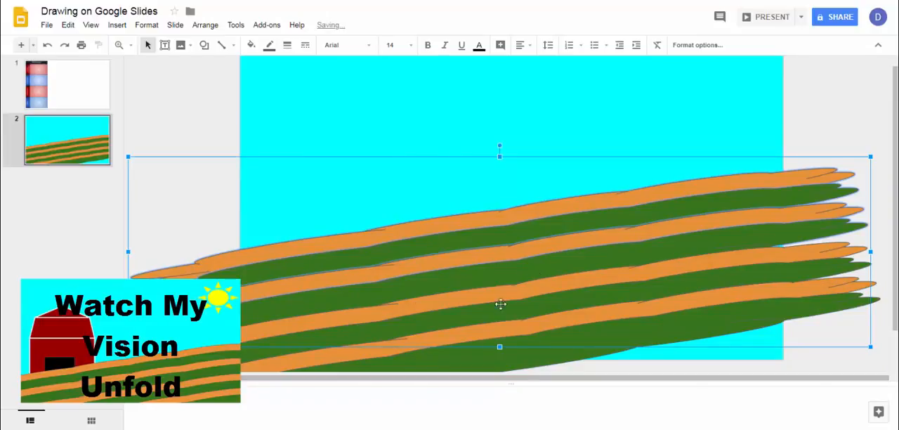
{"action": "left_click", "coordinate": [881, 214]}
{"action": "left_click", "coordinate": [862, 226]}
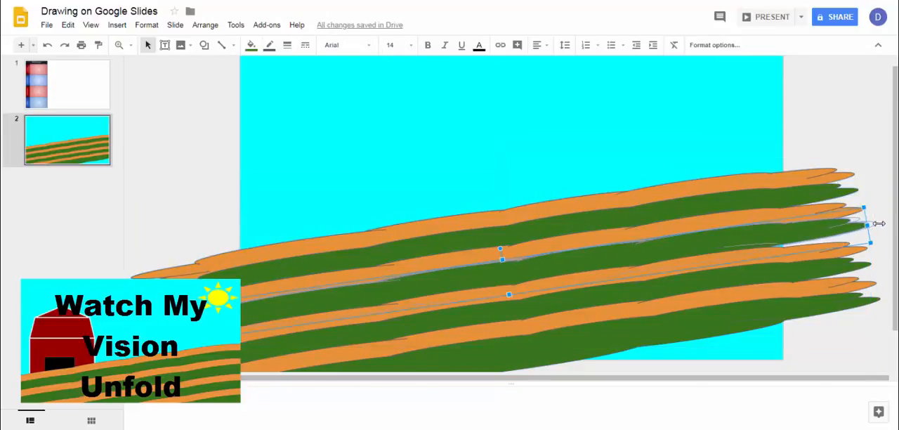
{"action": "left_click_drag", "start_coordinate": [878, 224], "coordinate": [879, 224]}
- Shift all the field rows down together so they fill the lower part of the slide
{"action": "left_click_drag", "start_coordinate": [806, 138], "coordinate": [804, 330]}
{"action": "key", "text": "Down"}
{"action": "key", "text": "Down"}
{"action": "key", "text": "Down"}
{"action": "key", "text": "Down"}
{"action": "key", "text": "Down"}
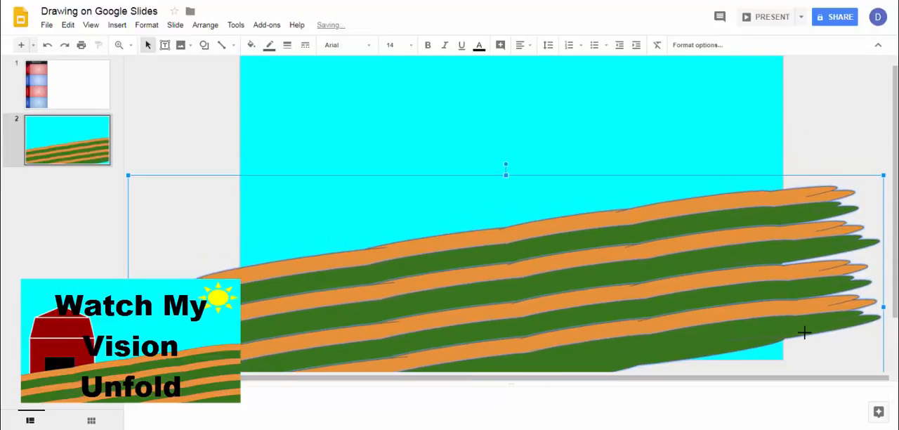
{"action": "key", "text": "Down"}
{"action": "key", "text": "Down"}
{"action": "key", "text": "Down"}
{"action": "key", "text": "Down"}
{"action": "key", "text": "Down"}
{"action": "key", "text": "Down"}
{"action": "key", "text": "Down"}
{"action": "key", "text": "Down"}
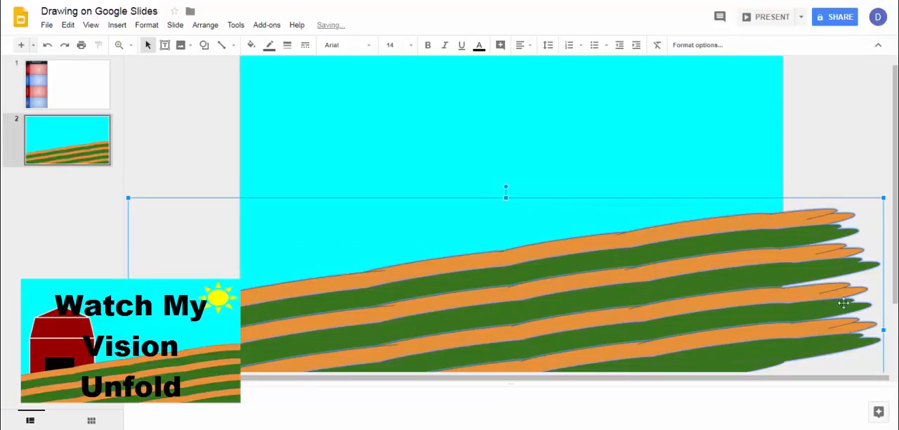
{"action": "left_click", "coordinate": [796, 180]}
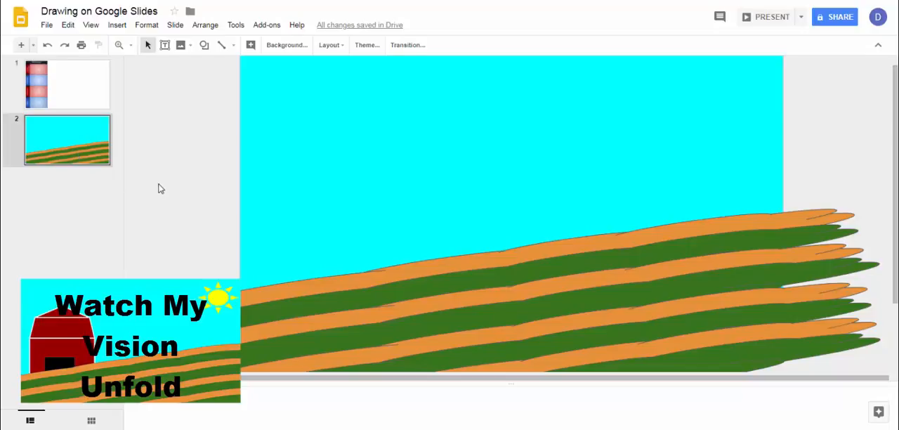
- Draw a barn rectangle over the left end of the fields, extend its top edge upward, and fill it with dark red 2
{"action": "left_click", "coordinate": [205, 46]}
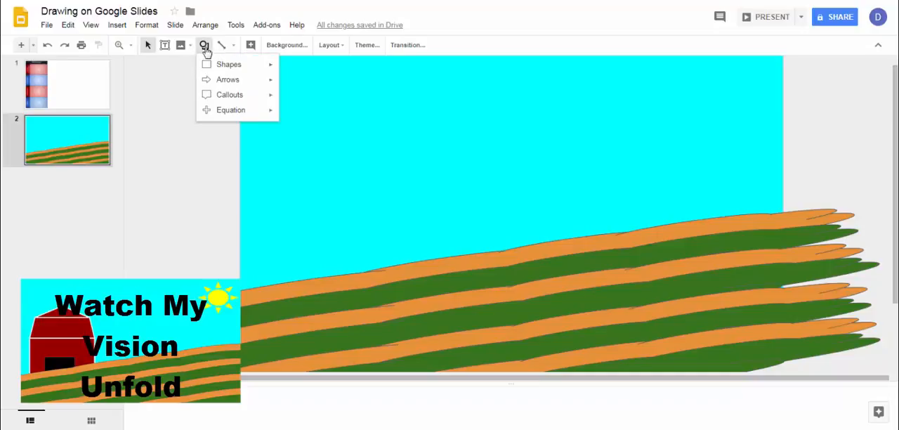
{"action": "mouse_move", "coordinate": [274, 72]}
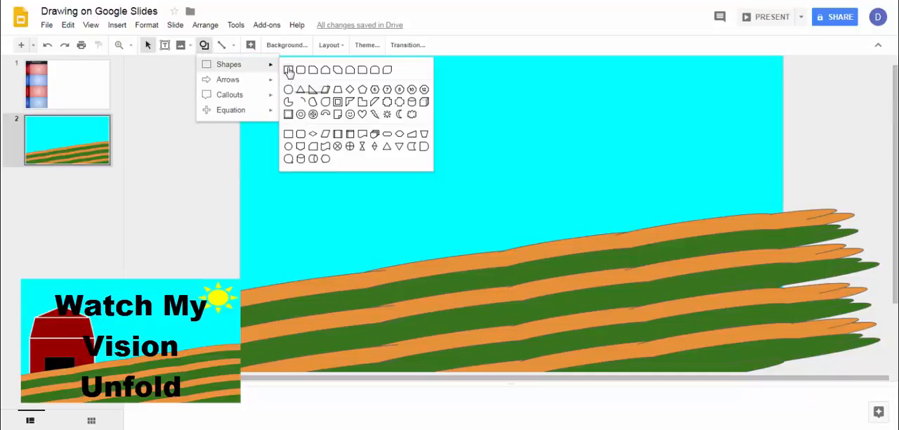
{"action": "left_click", "coordinate": [288, 70]}
{"action": "left_click_drag", "start_coordinate": [263, 218], "coordinate": [422, 282]}
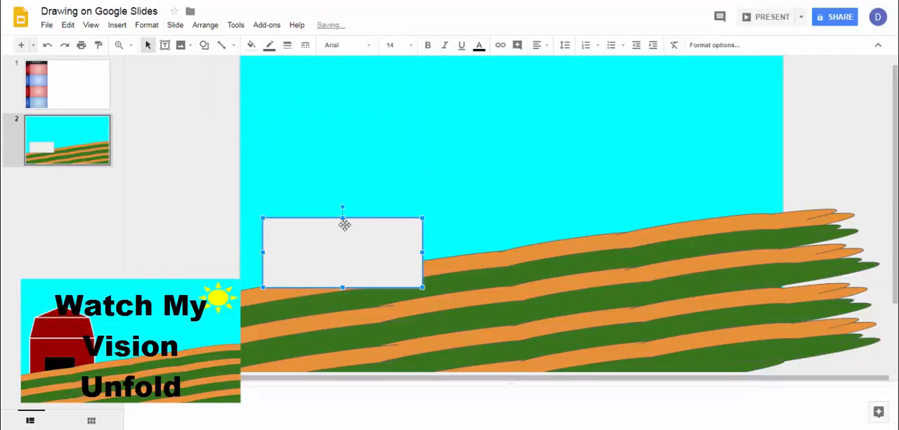
{"action": "left_click_drag", "start_coordinate": [342, 218], "coordinate": [341, 205]}
{"action": "left_click", "coordinate": [251, 45]}
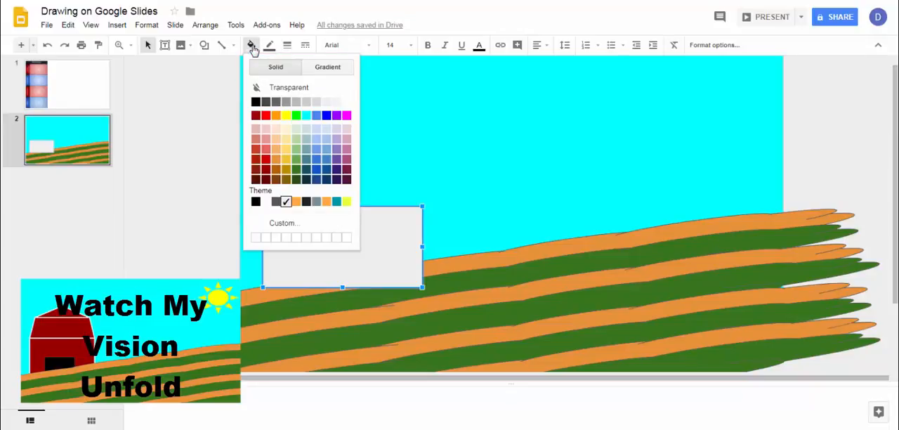
{"action": "left_click", "coordinate": [266, 172]}
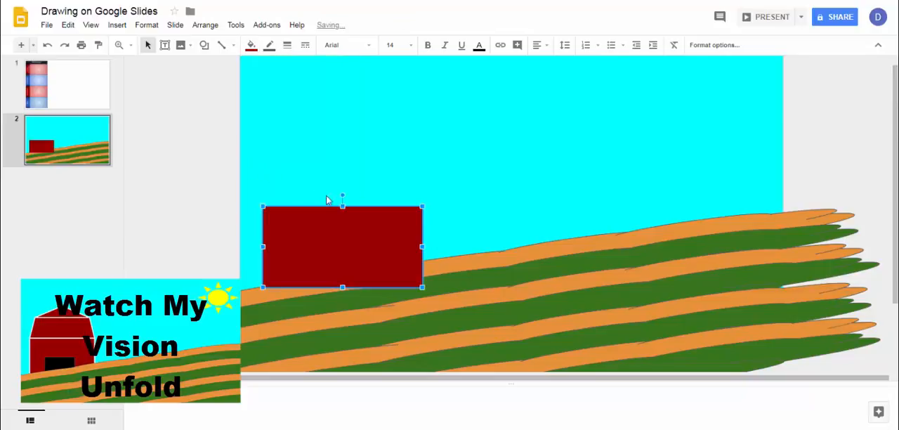
- Give the barn rectangle a white border and increase the border weight
{"action": "left_click", "coordinate": [271, 47]}
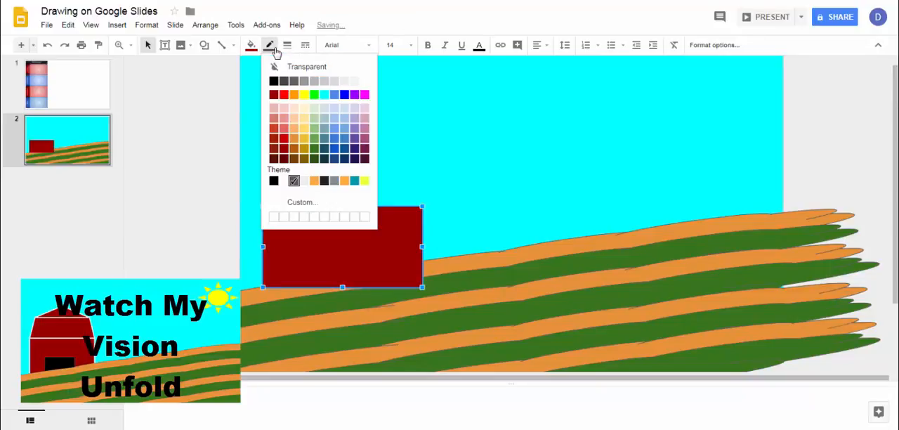
{"action": "left_click", "coordinate": [363, 80]}
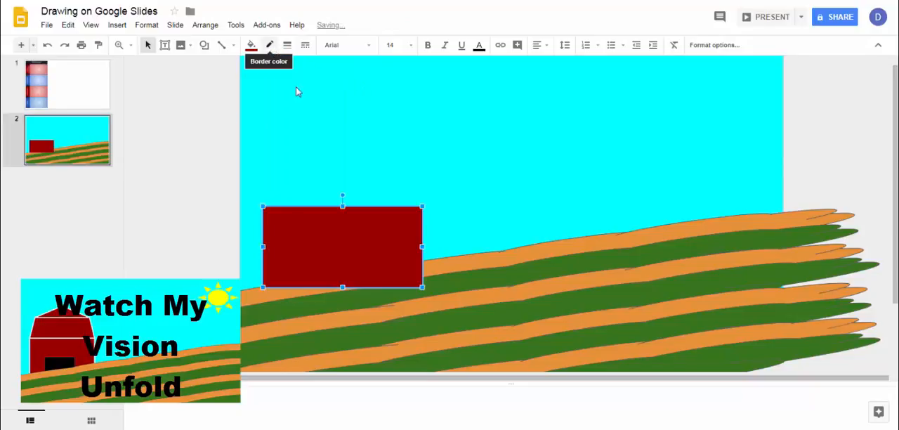
{"action": "left_click", "coordinate": [270, 47]}
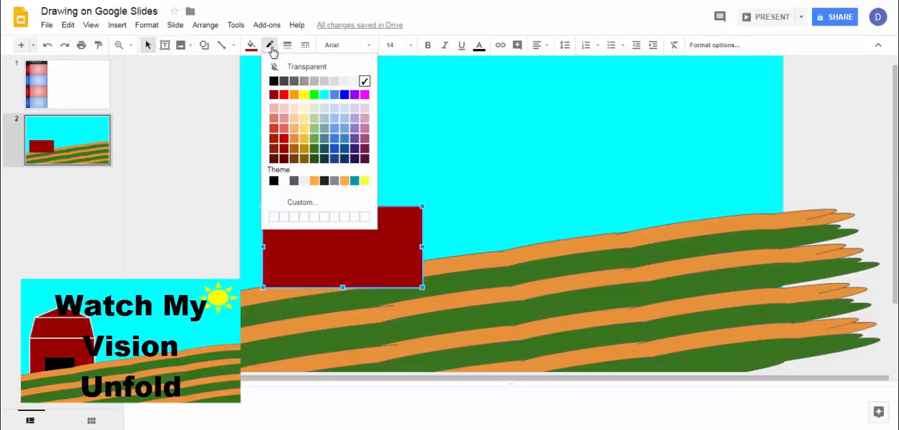
{"action": "left_click", "coordinate": [364, 80]}
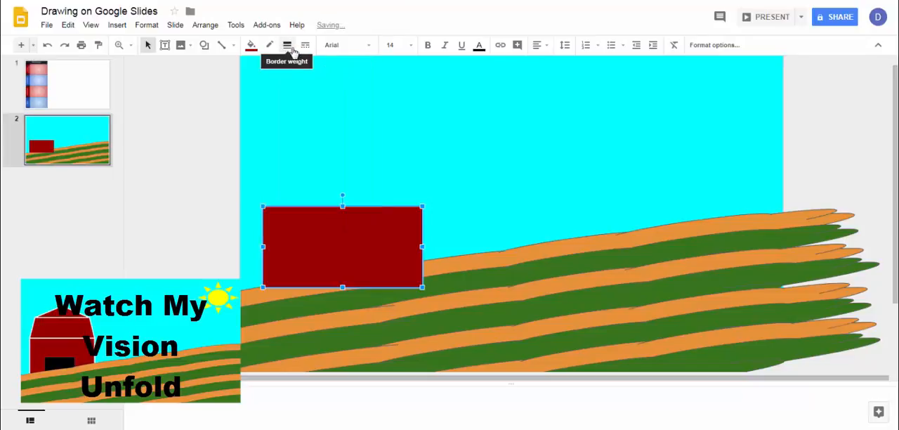
{"action": "left_click", "coordinate": [288, 46]}
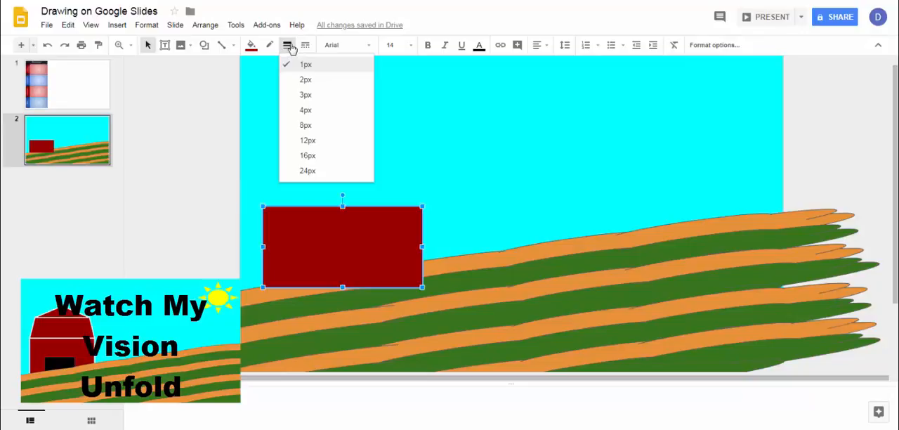
{"action": "left_click", "coordinate": [305, 120]}
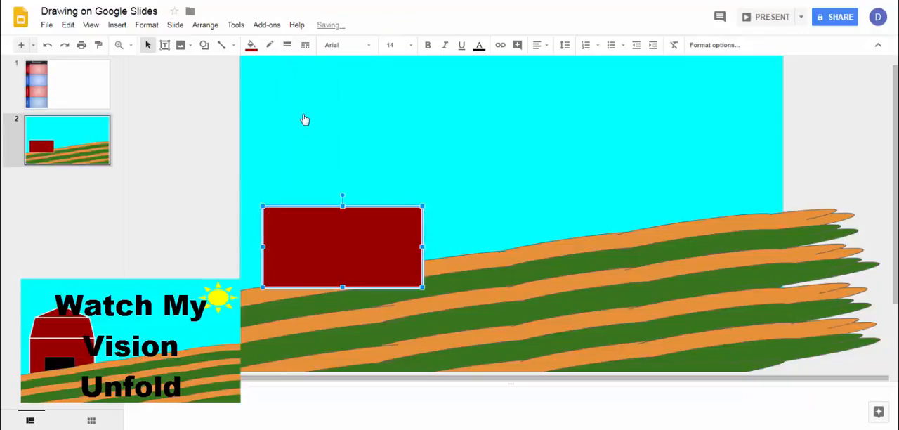
- Move the barn rectangle up slightly and stretch its bottom edge down into the top field row
{"action": "left_click", "coordinate": [175, 172]}
{"action": "left_click_drag", "start_coordinate": [319, 216], "coordinate": [317, 211]}
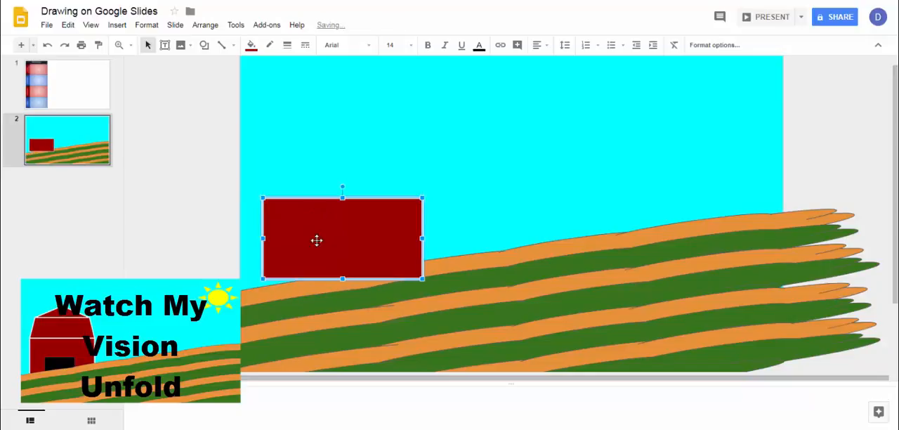
{"action": "left_click_drag", "start_coordinate": [342, 279], "coordinate": [341, 287]}
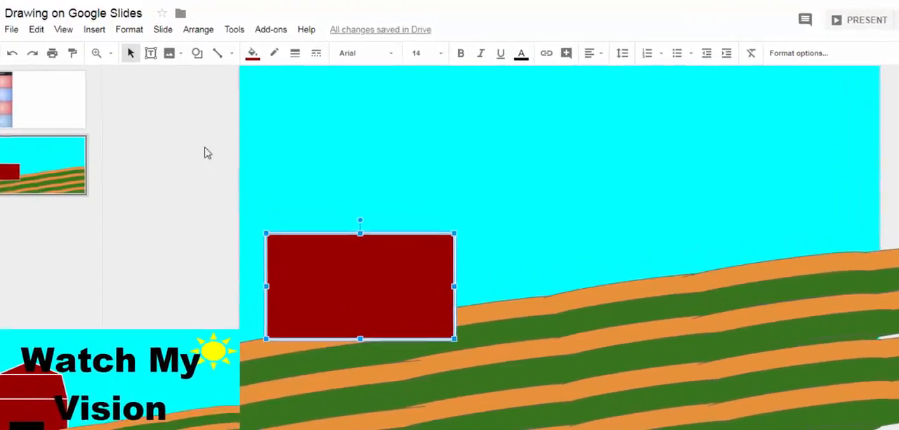
- Send the barn rectangle to the back so the field rows cover its base
{"action": "left_click", "coordinate": [198, 29]}
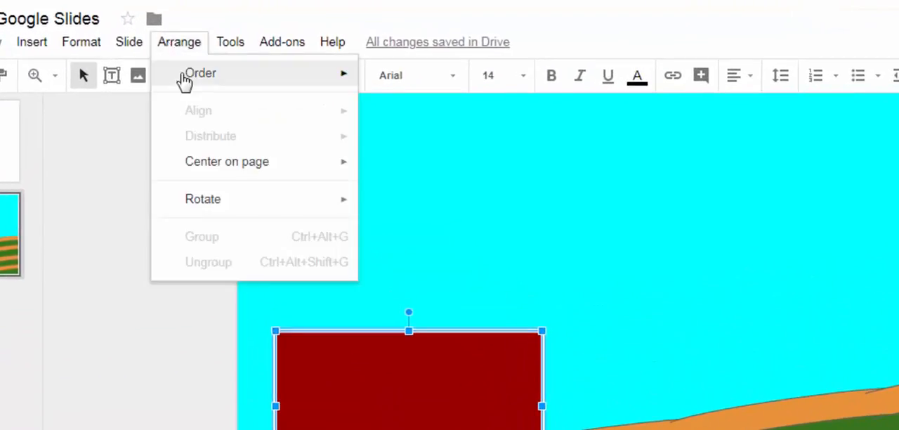
{"action": "mouse_move", "coordinate": [182, 77]}
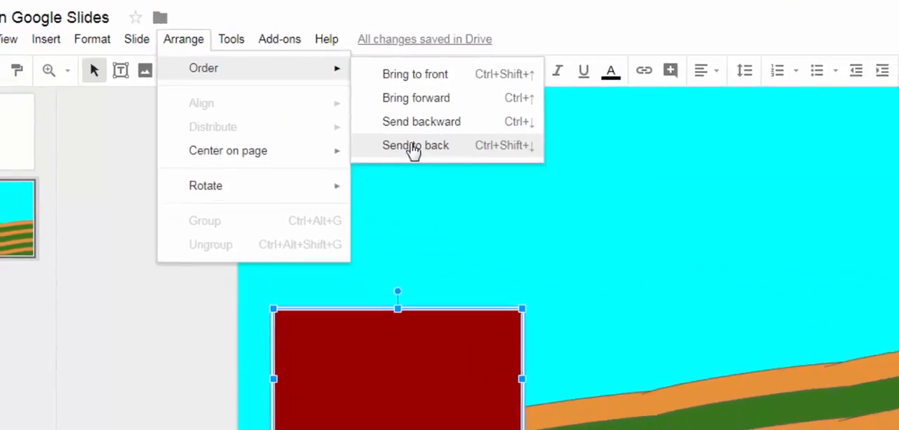
{"action": "left_click", "coordinate": [421, 154]}
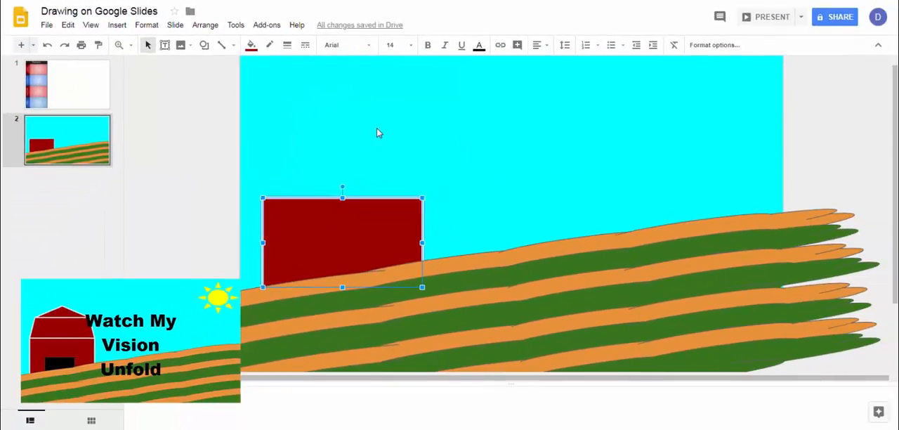
{"action": "left_click", "coordinate": [243, 129]}
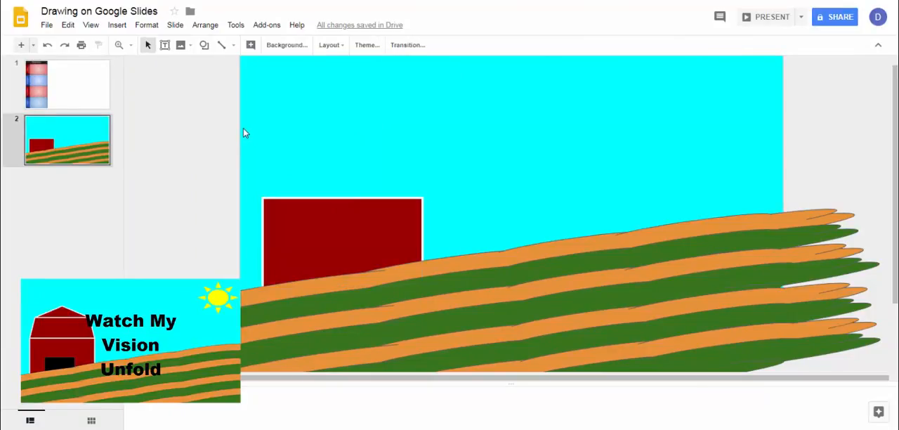
- Draw a trapezoid roof section on top of the barn rectangle, matching its width, and fill it with dark red 2
{"action": "left_click", "coordinate": [203, 44]}
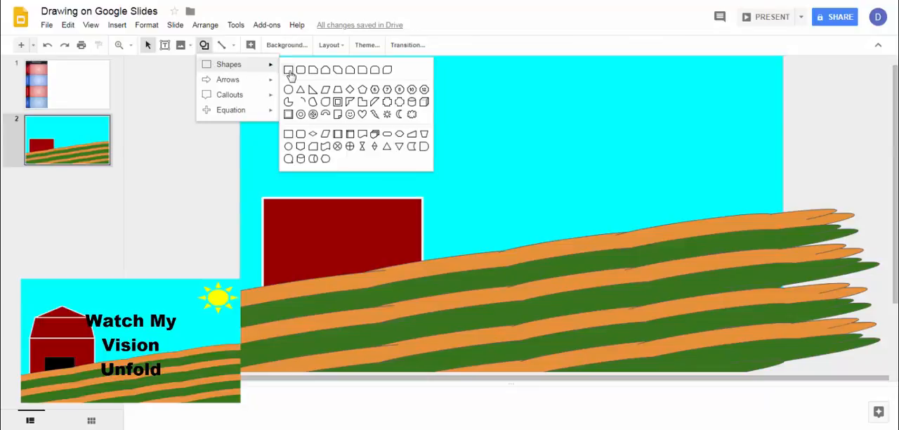
{"action": "left_click", "coordinate": [338, 92]}
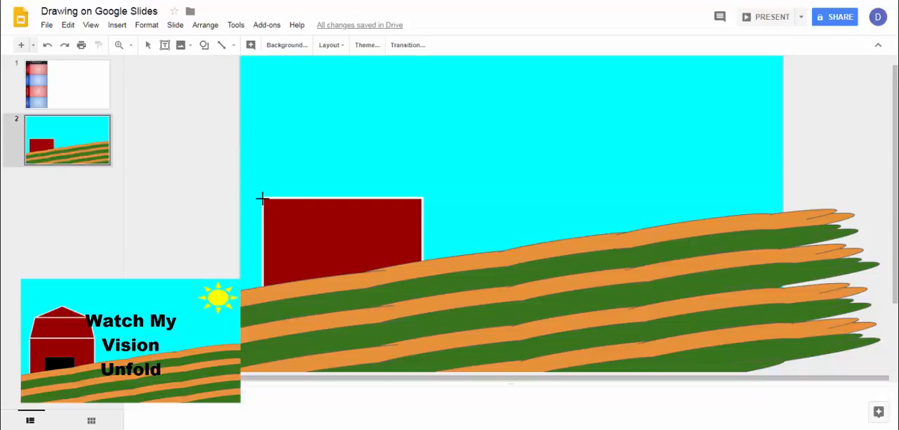
{"action": "left_click_drag", "start_coordinate": [261, 199], "coordinate": [419, 148]}
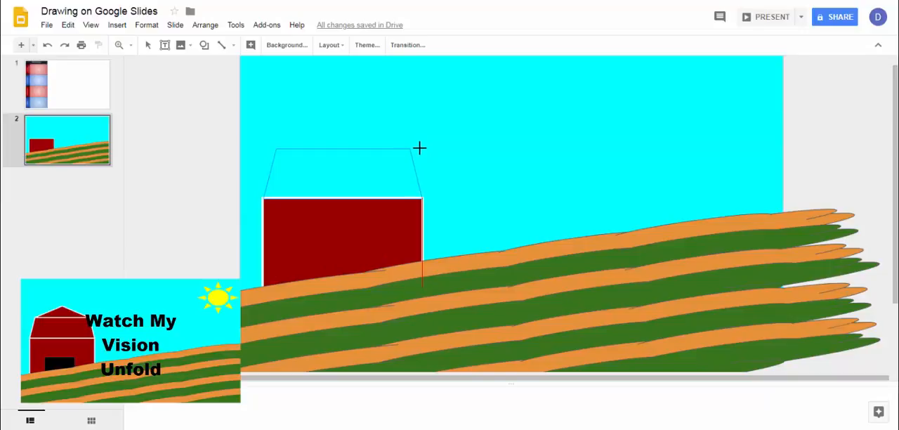
{"action": "left_click_drag", "start_coordinate": [419, 147], "coordinate": [419, 147]}
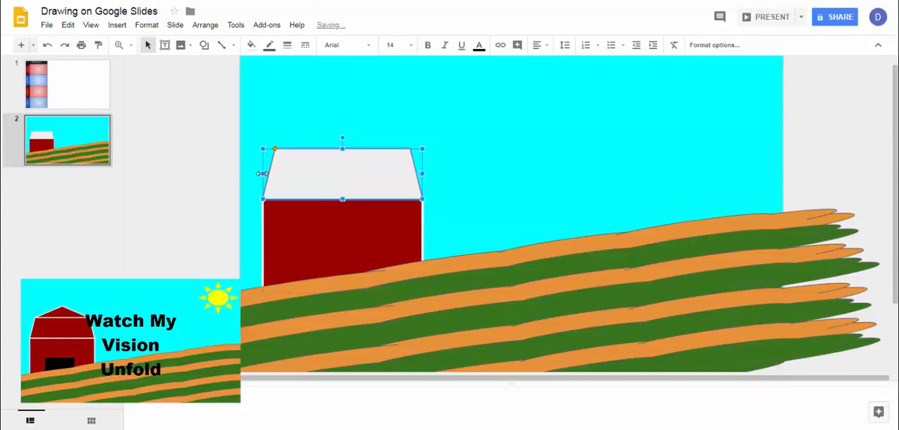
{"action": "left_click", "coordinate": [249, 46]}
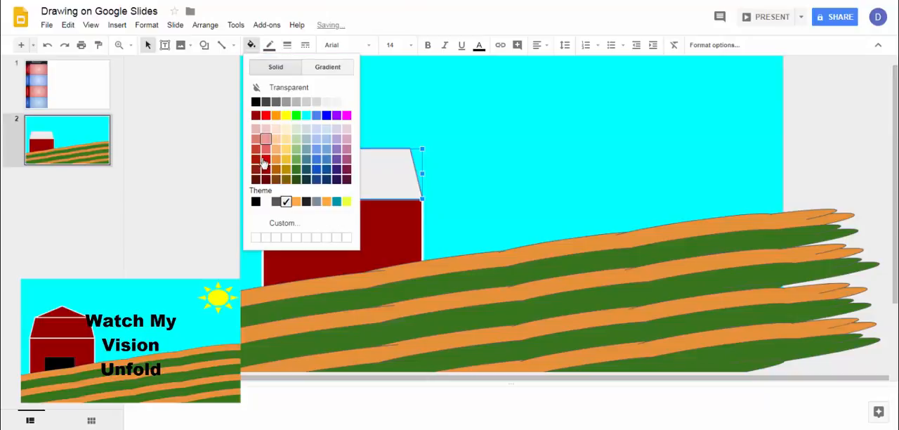
{"action": "left_click", "coordinate": [265, 171]}
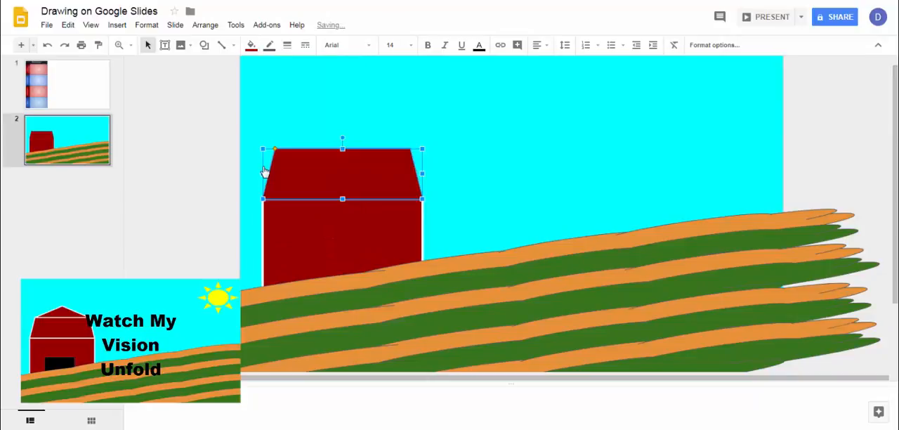
- Give the trapezoid roof section a white border with a 4px weight
{"action": "left_click", "coordinate": [270, 46]}
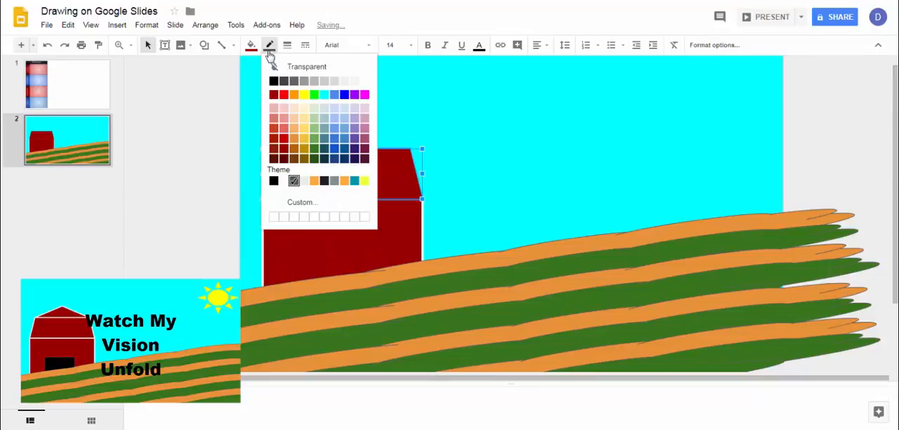
{"action": "left_click", "coordinate": [363, 84]}
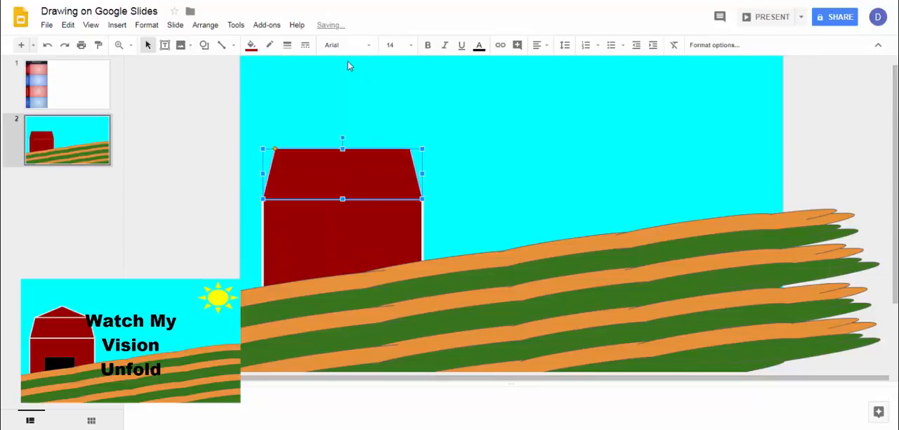
{"action": "left_click", "coordinate": [287, 45]}
{"action": "left_click", "coordinate": [312, 109]}
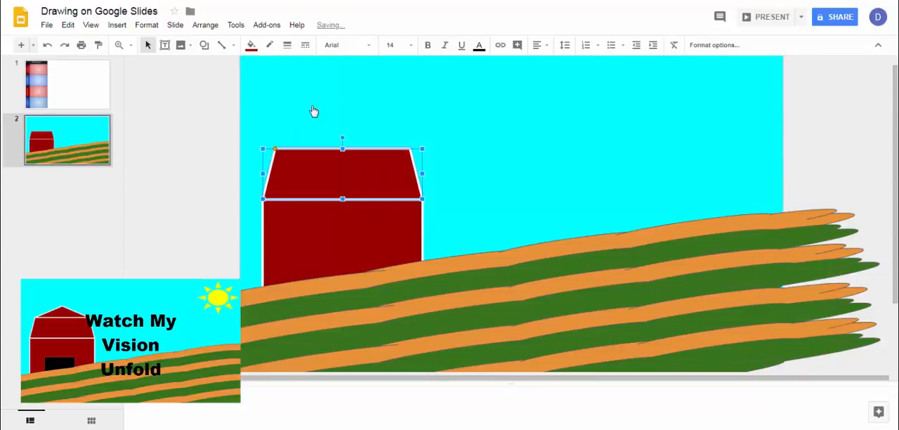
{"action": "left_click", "coordinate": [313, 111]}
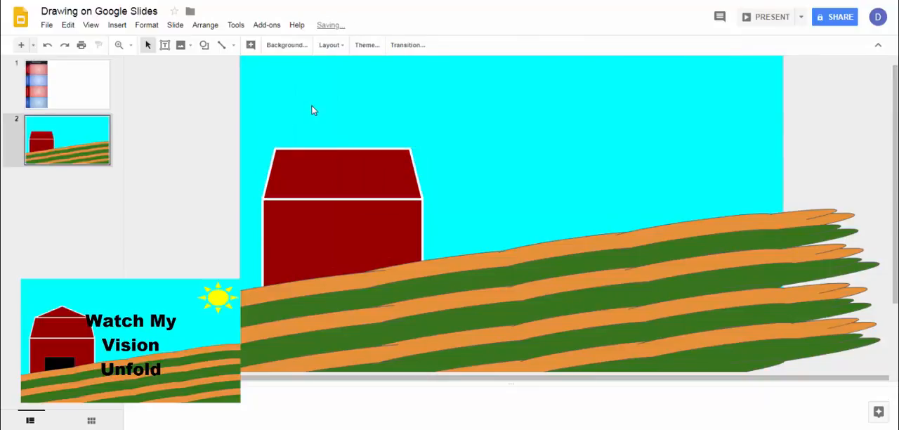
- Draw a low triangle roof peak across the trapezoid's top edge and fill it with dark red 2
{"action": "left_click", "coordinate": [203, 44]}
{"action": "mouse_move", "coordinate": [221, 77]}
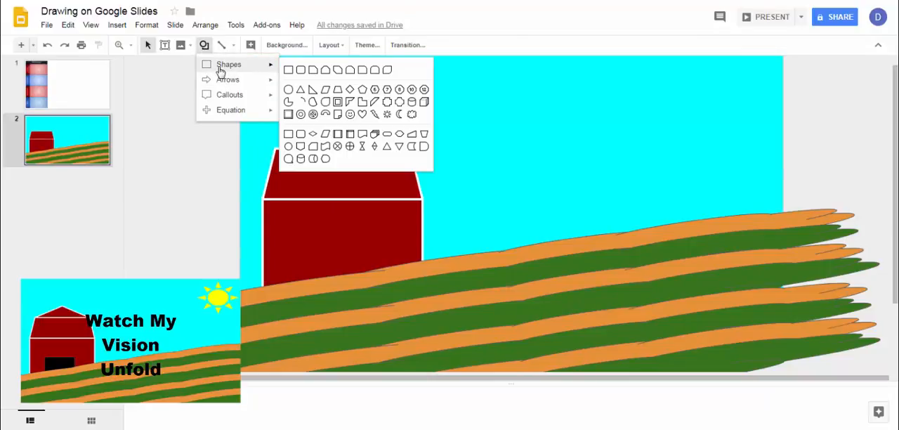
{"action": "left_click", "coordinate": [302, 91]}
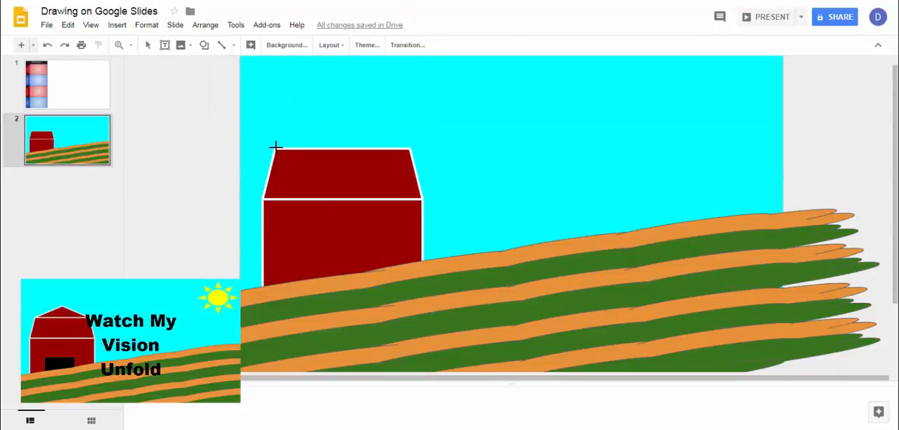
{"action": "left_click_drag", "start_coordinate": [275, 146], "coordinate": [409, 119]}
{"action": "left_click", "coordinate": [251, 45]}
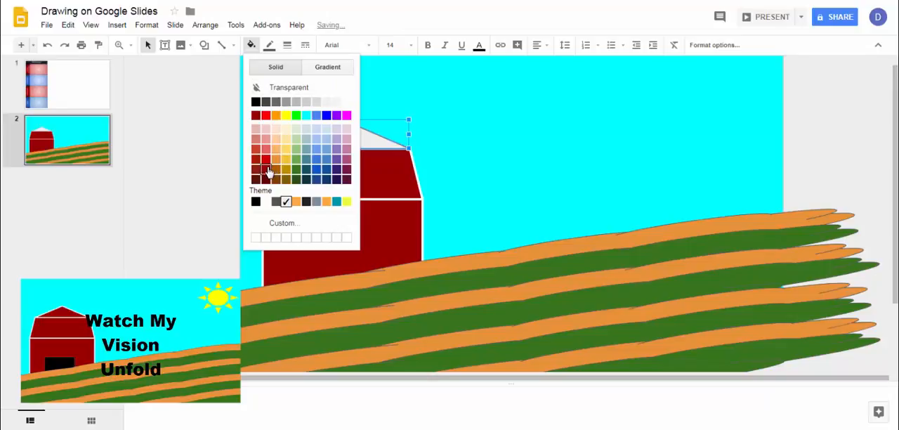
{"action": "left_click", "coordinate": [268, 171]}
- Give the triangle roof peak a white border with a 4px weight
{"action": "left_click", "coordinate": [271, 45]}
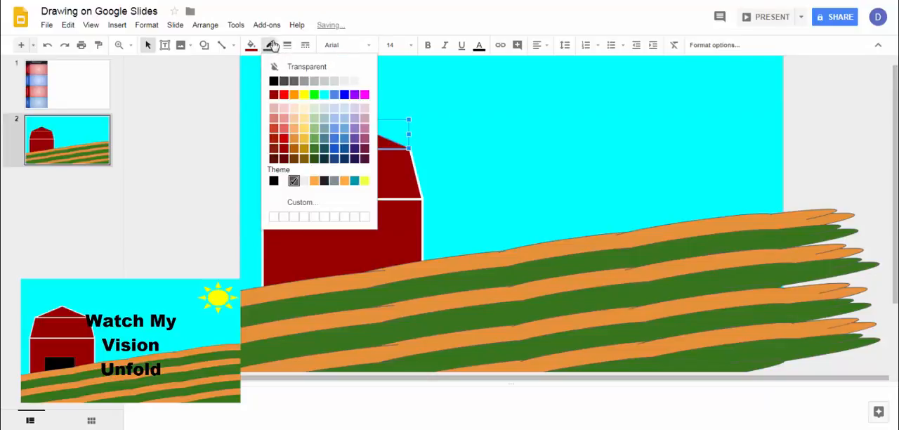
{"action": "left_click", "coordinate": [362, 84]}
{"action": "left_click", "coordinate": [287, 45]}
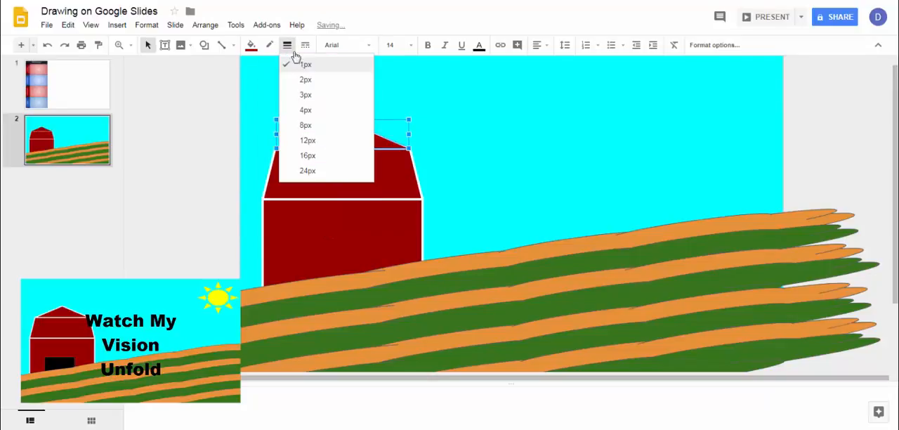
{"action": "left_click", "coordinate": [315, 114]}
{"action": "left_click", "coordinate": [307, 97]}
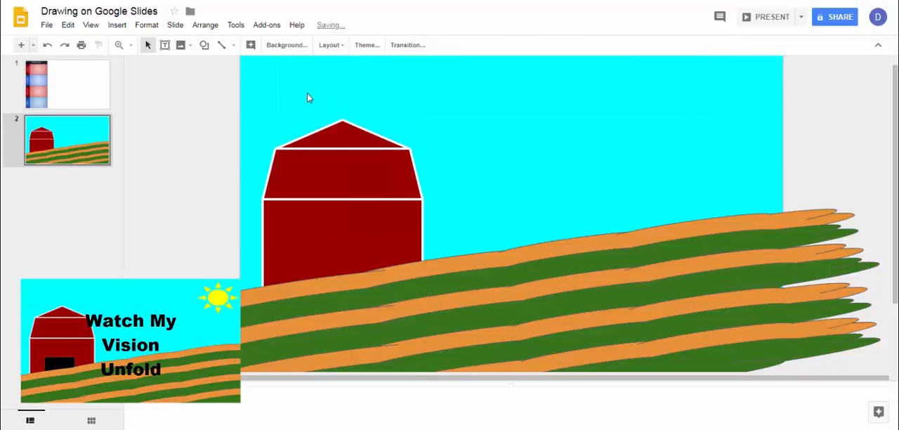
- Draw a rectangular door at the base of the barn, overlapping the top field row, and fill it with black
{"action": "left_click", "coordinate": [202, 46]}
{"action": "mouse_move", "coordinate": [211, 64]}
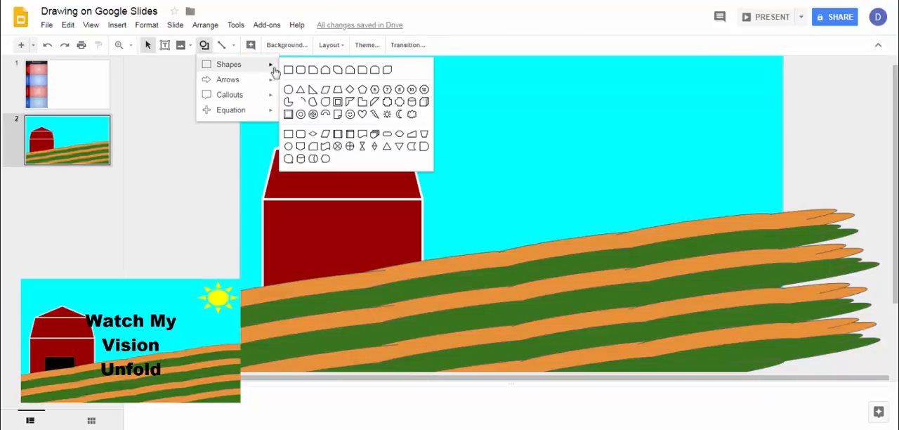
{"action": "left_click", "coordinate": [288, 69]}
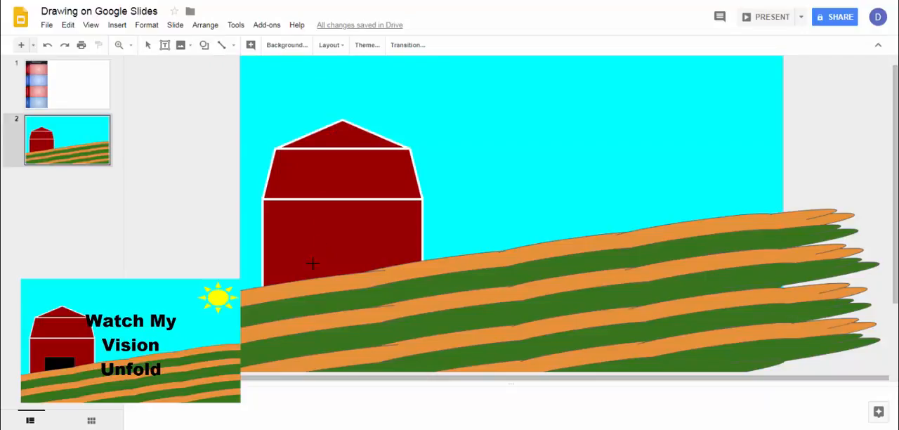
{"action": "left_click_drag", "start_coordinate": [300, 280], "coordinate": [374, 246]}
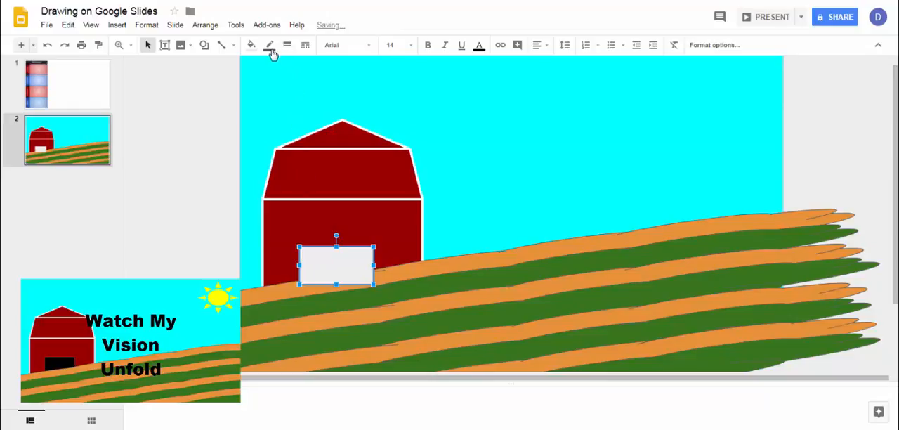
{"action": "left_click", "coordinate": [250, 45]}
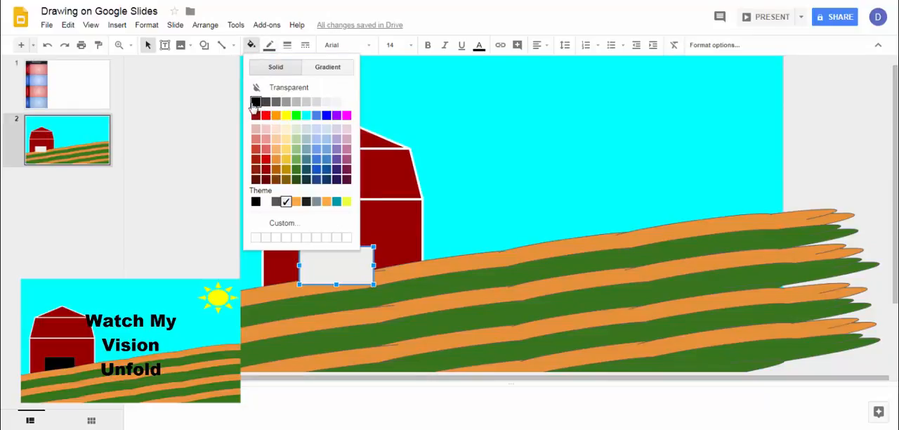
{"action": "left_click", "coordinate": [256, 102]}
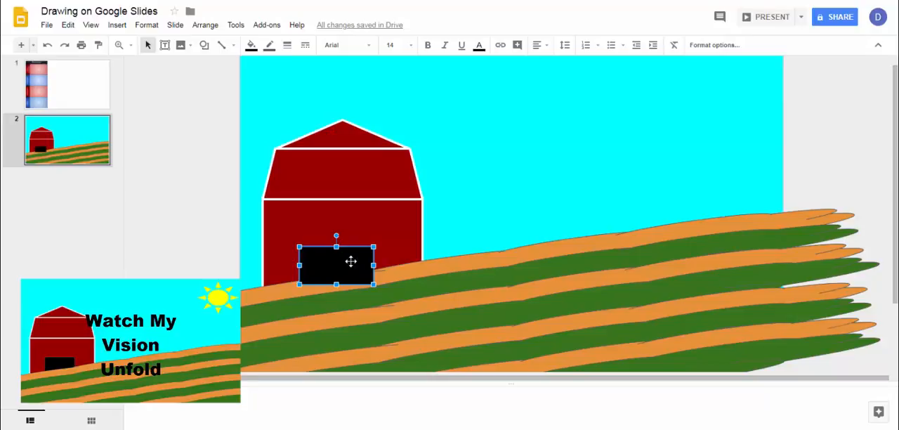
- Send the black door to the back and the barn rectangle behind it, so the door sits between the barn and the fields
{"action": "left_click", "coordinate": [205, 24]}
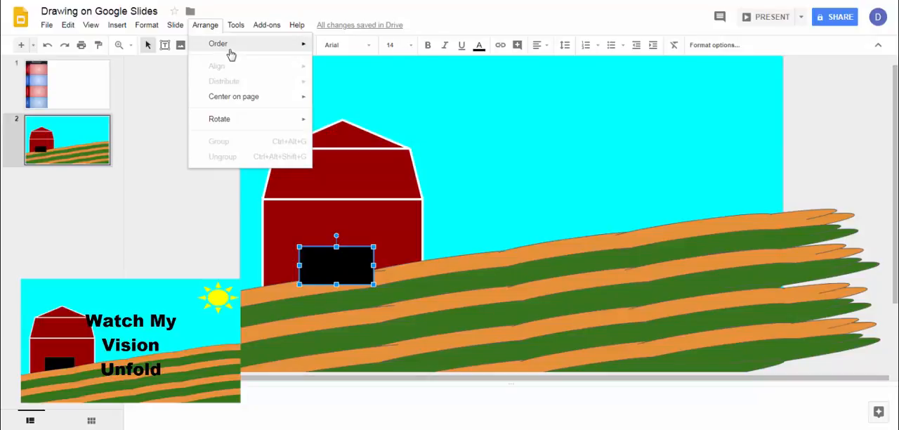
{"action": "mouse_move", "coordinate": [230, 54]}
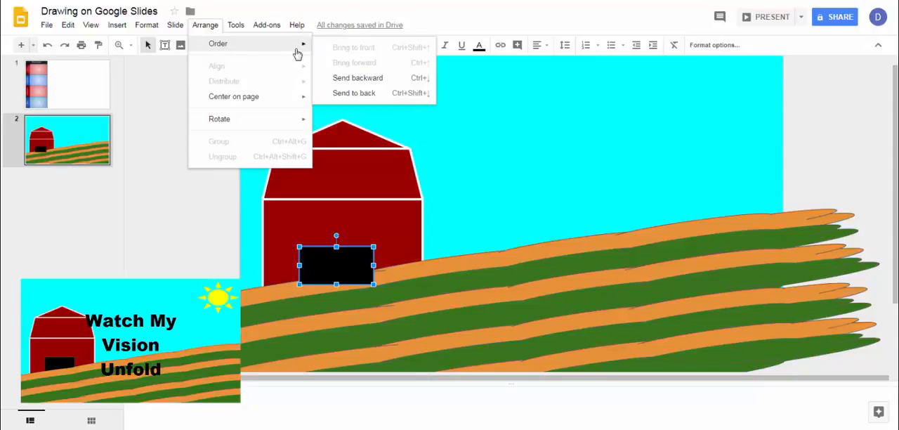
{"action": "left_click", "coordinate": [354, 94]}
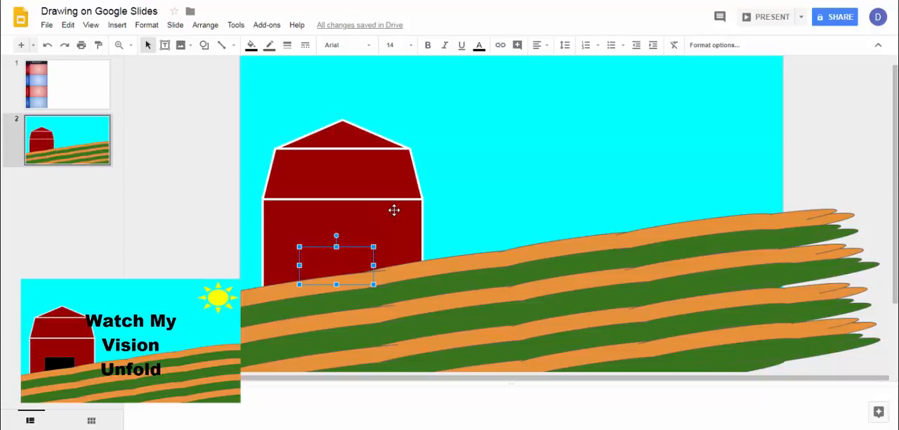
{"action": "left_click", "coordinate": [394, 210]}
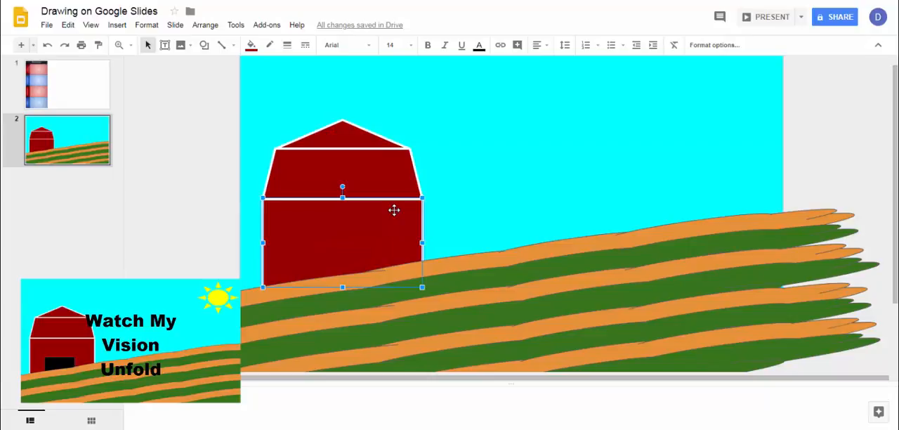
{"action": "left_click", "coordinate": [207, 26]}
{"action": "mouse_move", "coordinate": [217, 45]}
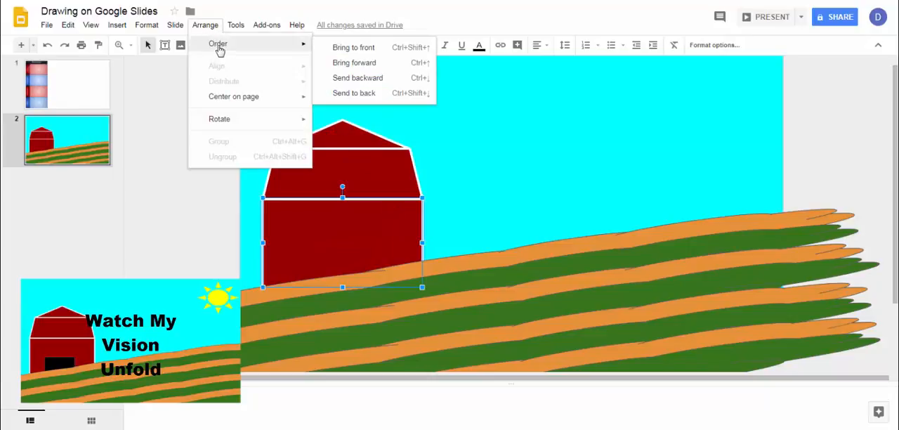
{"action": "left_click", "coordinate": [350, 93]}
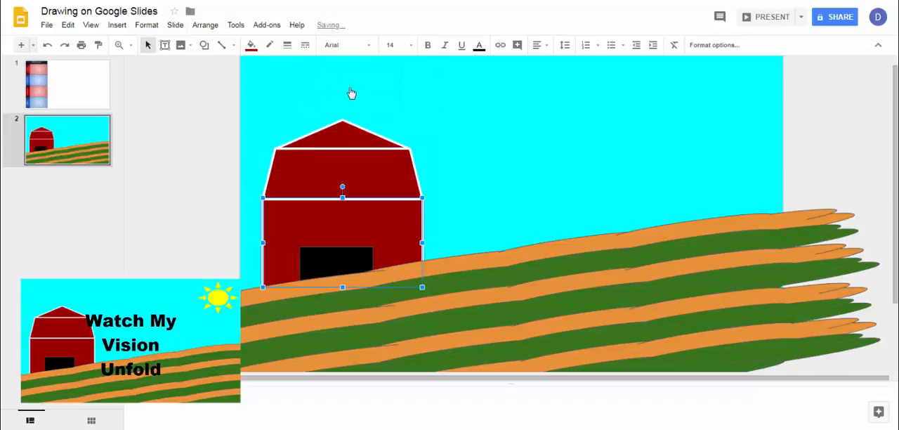
{"action": "left_click", "coordinate": [455, 136]}
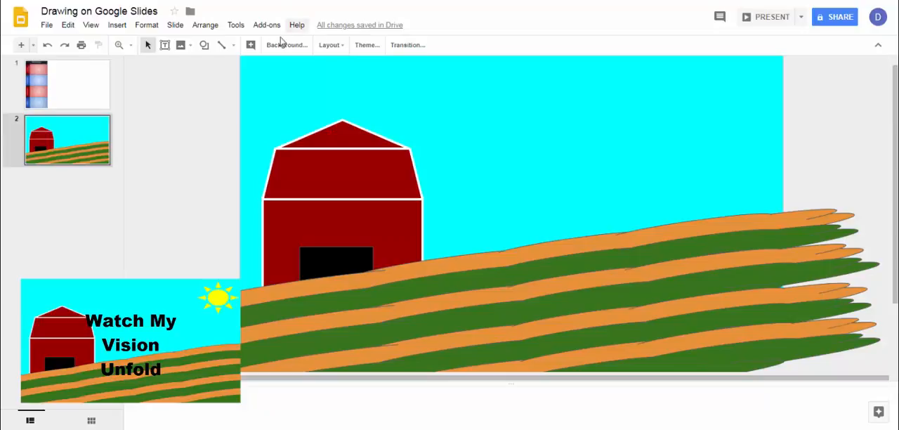
- Draw a sun shape in the upper-right corner of the sky and fill it with yellow
{"action": "left_click", "coordinate": [203, 45]}
{"action": "mouse_move", "coordinate": [206, 65]}
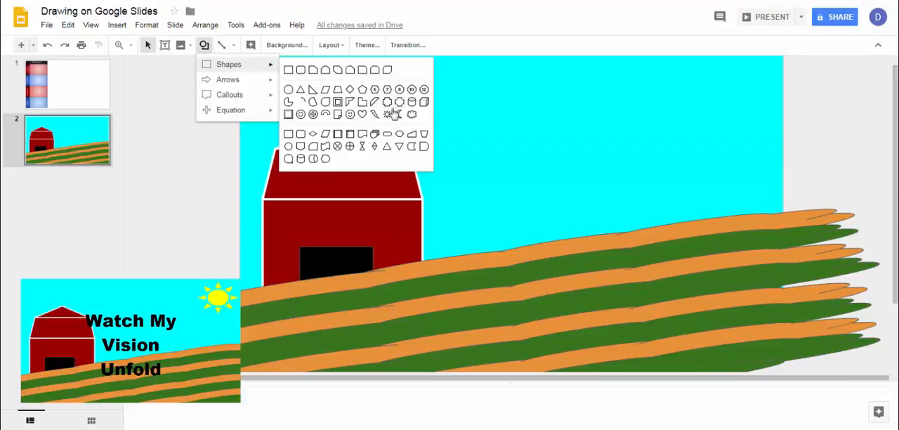
{"action": "left_click", "coordinate": [388, 114]}
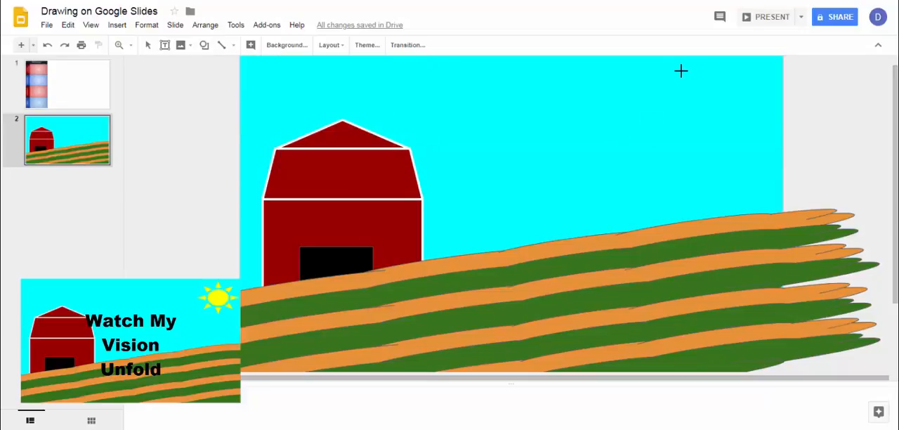
{"action": "mouse_move", "coordinate": [680, 72]}
{"action": "left_mouse_down"}
{"action": "mouse_move", "coordinate": [730, 121]}
{"action": "mouse_move", "coordinate": [780, 146]}
{"action": "left_mouse_up"}
{"action": "left_click", "coordinate": [251, 45]}
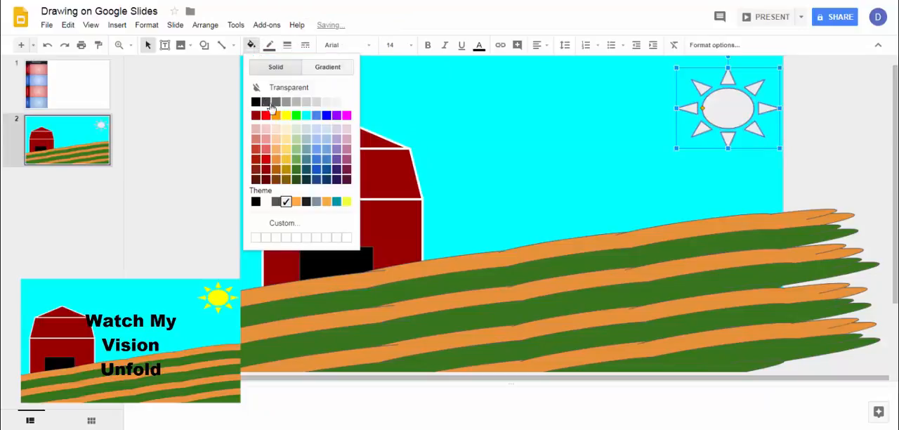
{"action": "left_click", "coordinate": [286, 115]}
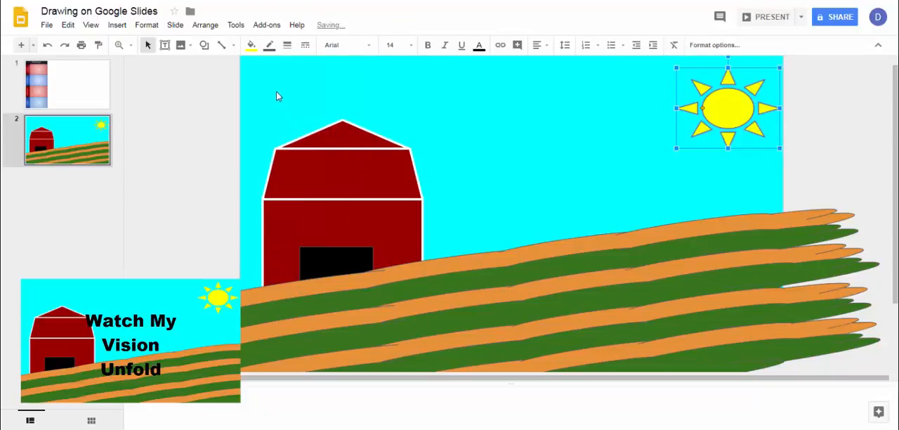
- Make the sun's outline transparent
{"action": "left_click", "coordinate": [269, 45]}
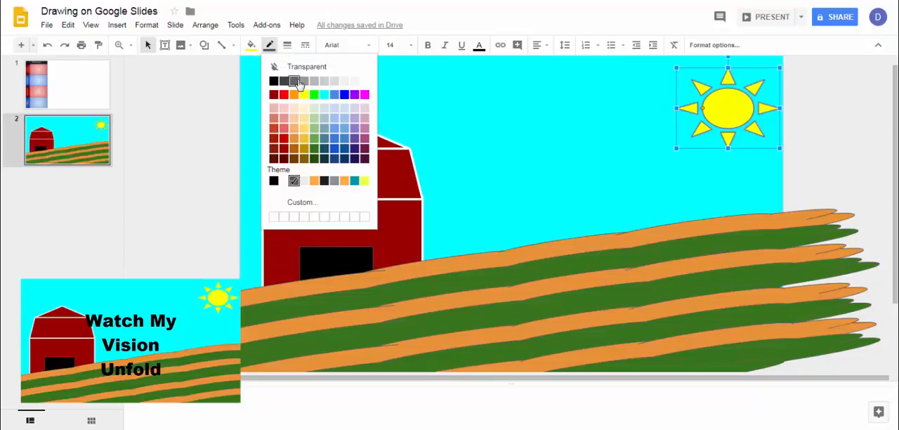
{"action": "left_click", "coordinate": [297, 67]}
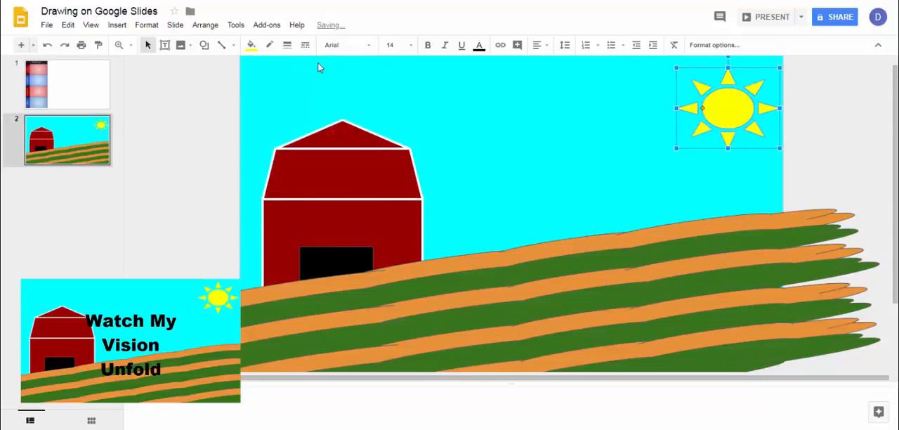
{"action": "left_click", "coordinate": [492, 87]}
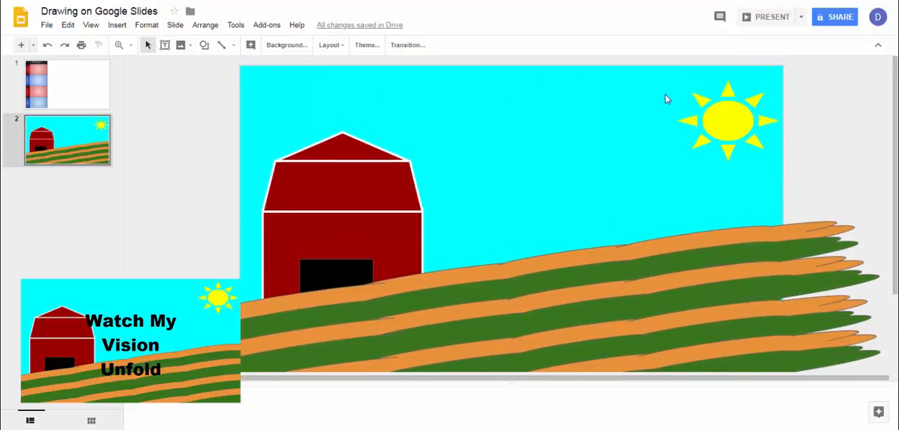
- Move the sun slightly higher in the sky
{"action": "left_click", "coordinate": [730, 113]}
{"action": "left_click_drag", "start_coordinate": [730, 105], "coordinate": [730, 104]}
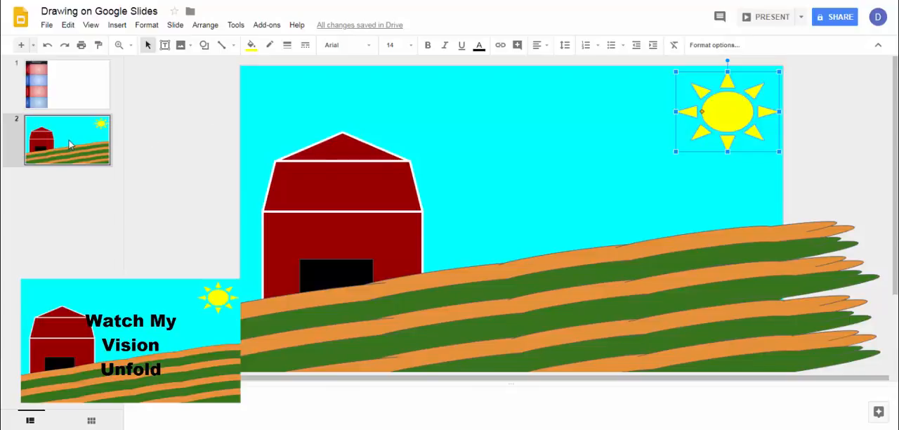
- Download the farm scene on slide 2 as a PNG image
{"action": "left_click", "coordinate": [81, 100]}
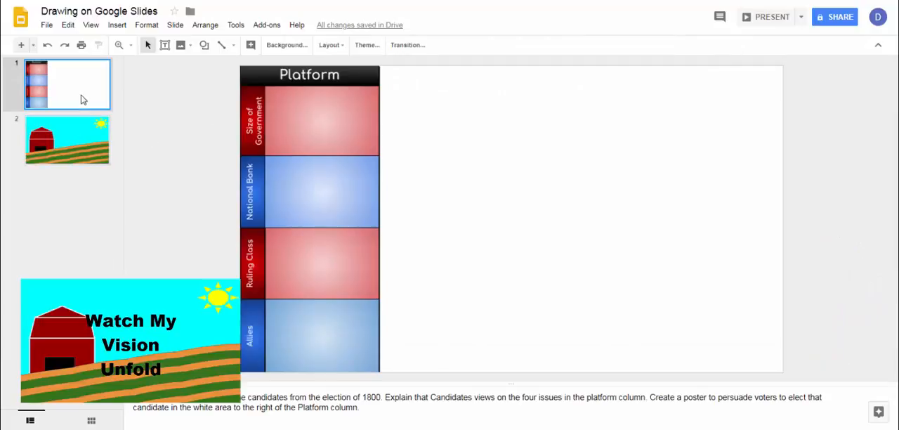
{"action": "left_click", "coordinate": [78, 136]}
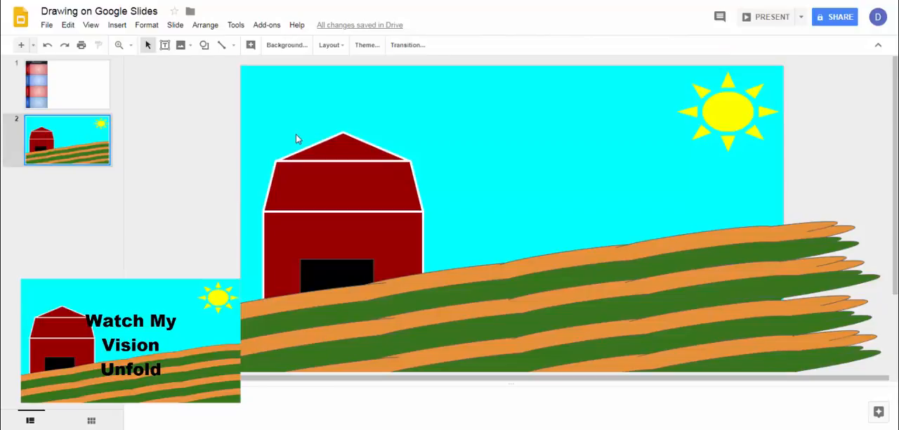
{"action": "left_click", "coordinate": [47, 25]}
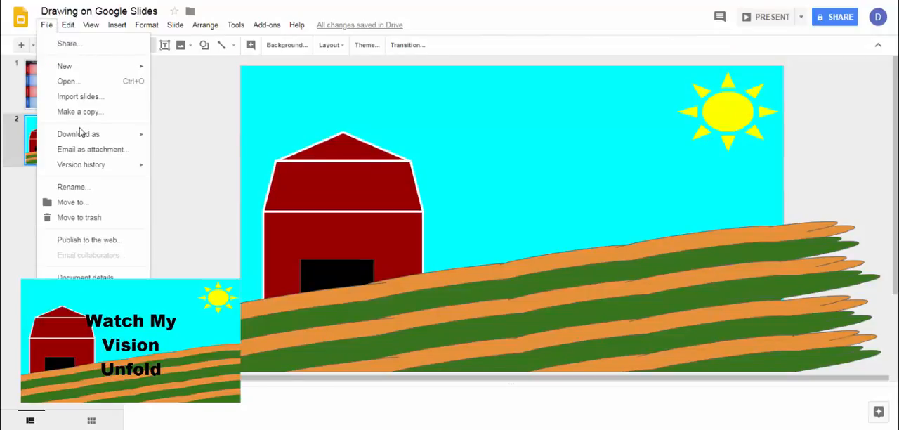
{"action": "mouse_move", "coordinate": [81, 132]}
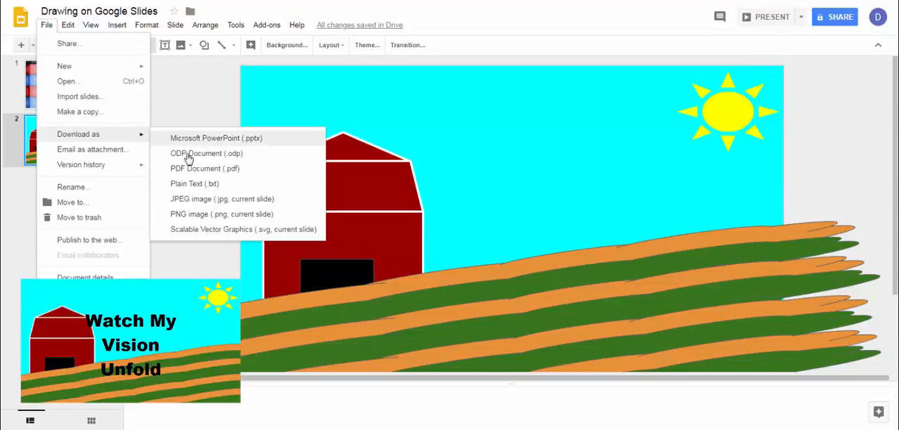
{"action": "left_click", "coordinate": [247, 214]}
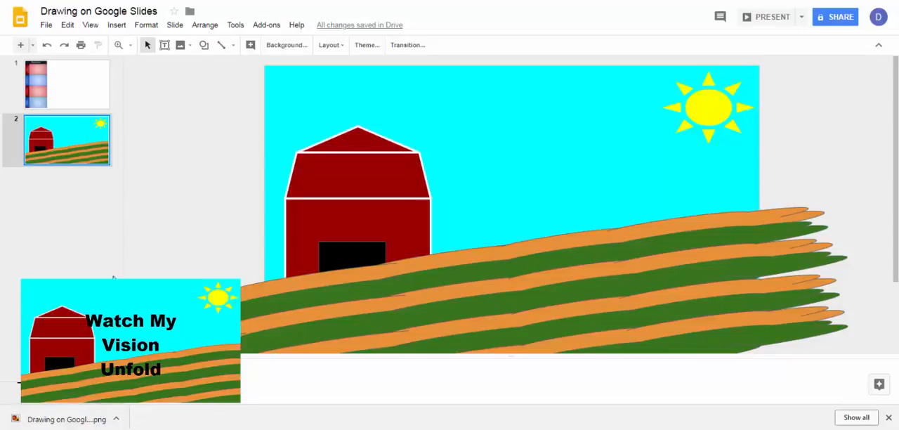
- Insert the downloaded farm scene PNG from the computer into slide 1 and place it in the white area beside the Platform column
{"action": "left_click", "coordinate": [80, 99]}
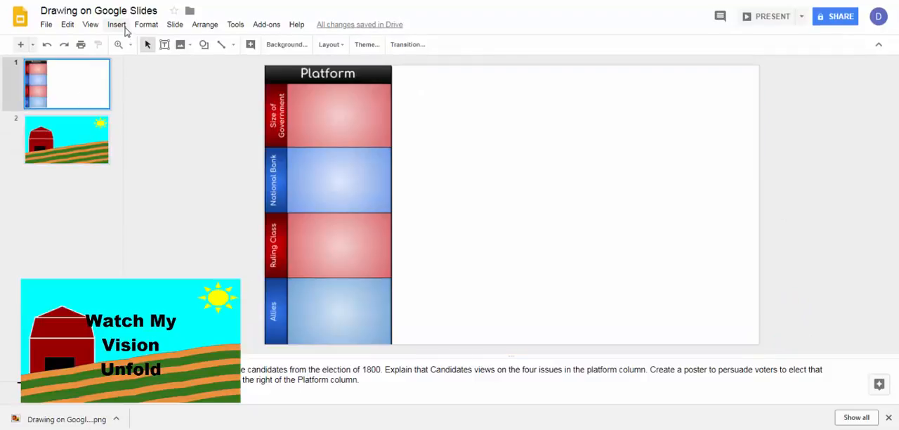
{"action": "left_click", "coordinate": [116, 25]}
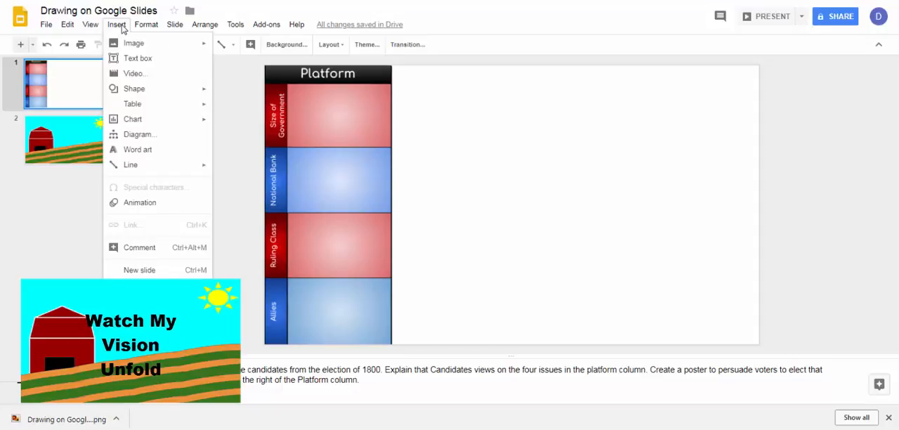
{"action": "mouse_move", "coordinate": [125, 43]}
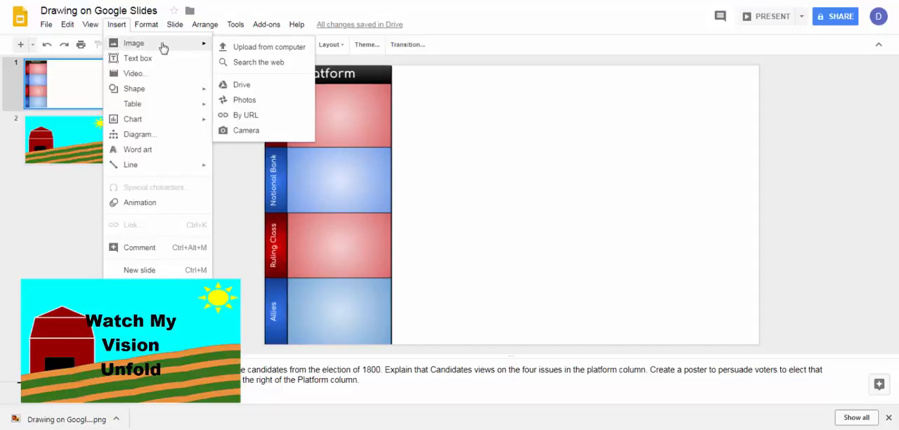
{"action": "left_click", "coordinate": [242, 50]}
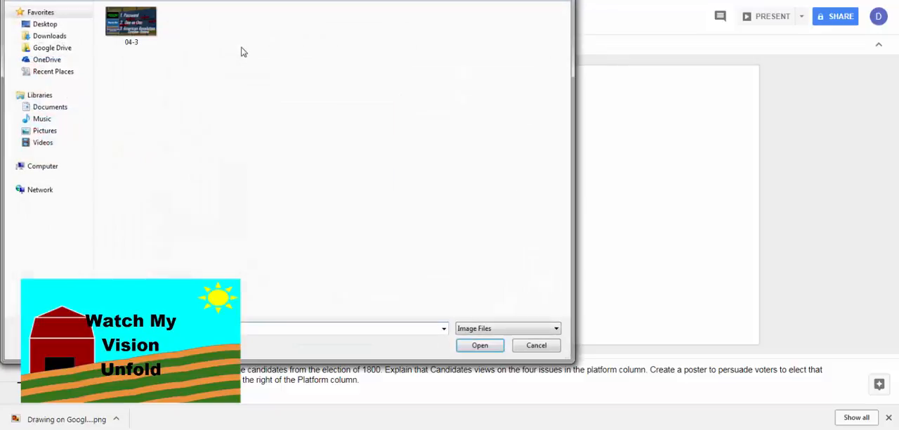
{"action": "left_click", "coordinate": [82, 36]}
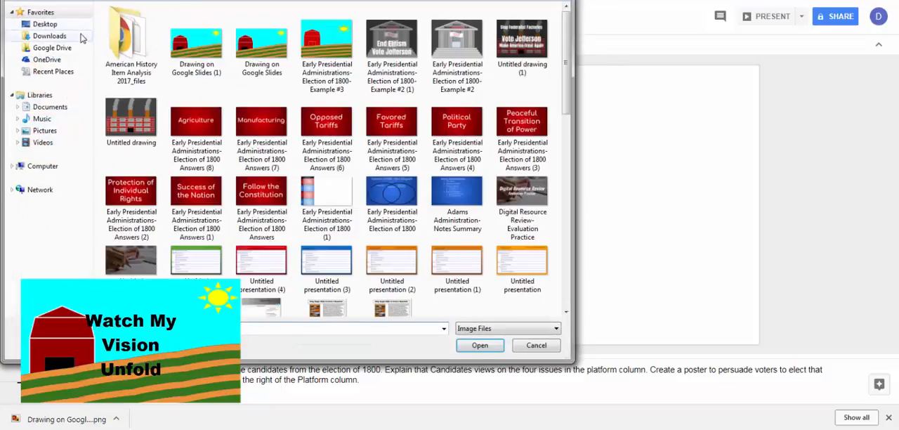
{"action": "double_click", "coordinate": [201, 52]}
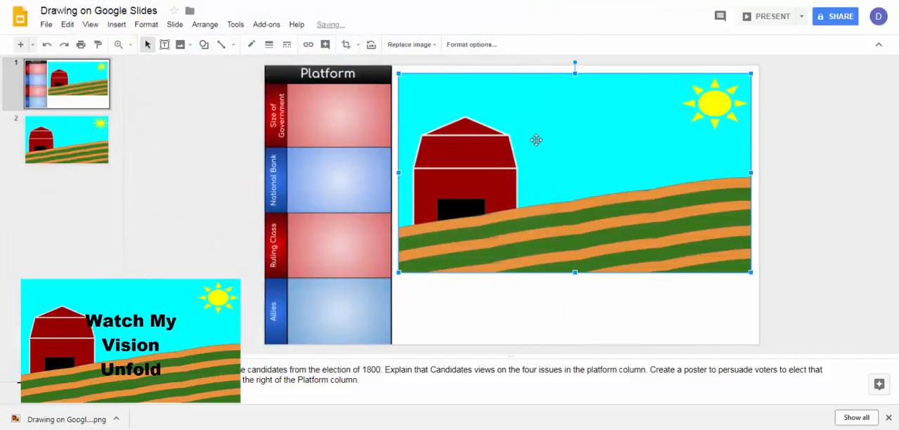
{"action": "left_click_drag", "start_coordinate": [536, 140], "coordinate": [534, 151]}
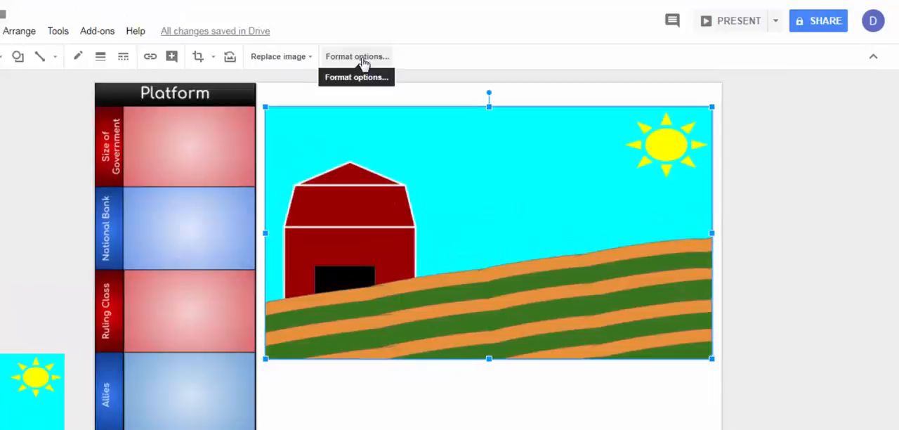
- Lower the brightness of the farm picture on slide 1 by two increments in its image adjustments
{"action": "left_click", "coordinate": [475, 46]}
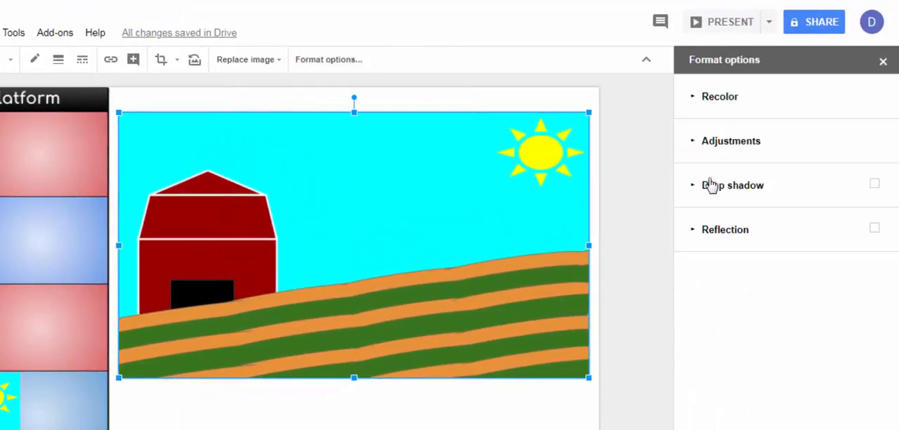
{"action": "left_click", "coordinate": [700, 145]}
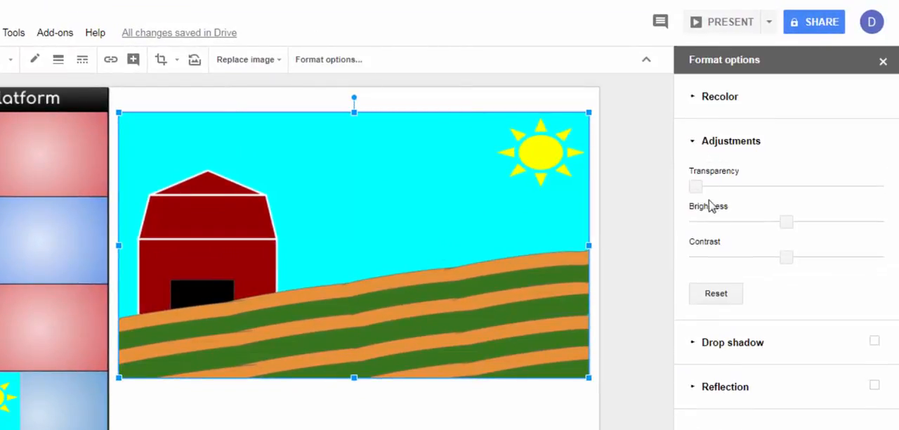
{"action": "left_click", "coordinate": [731, 225]}
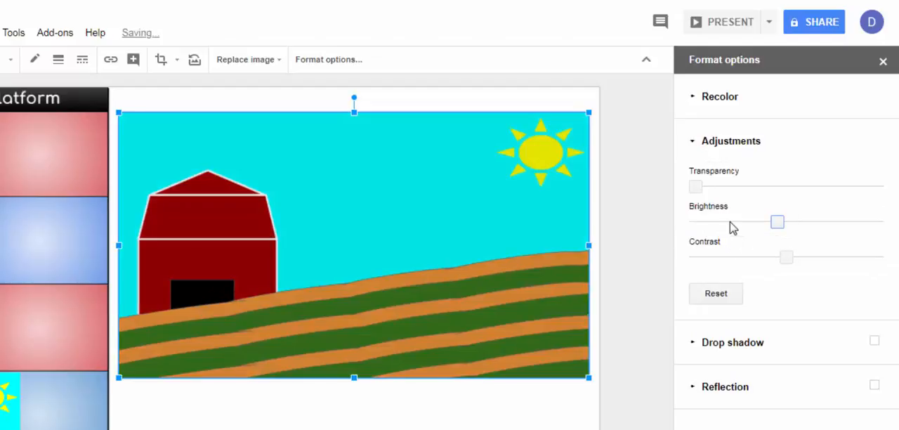
{"action": "left_click", "coordinate": [730, 224]}
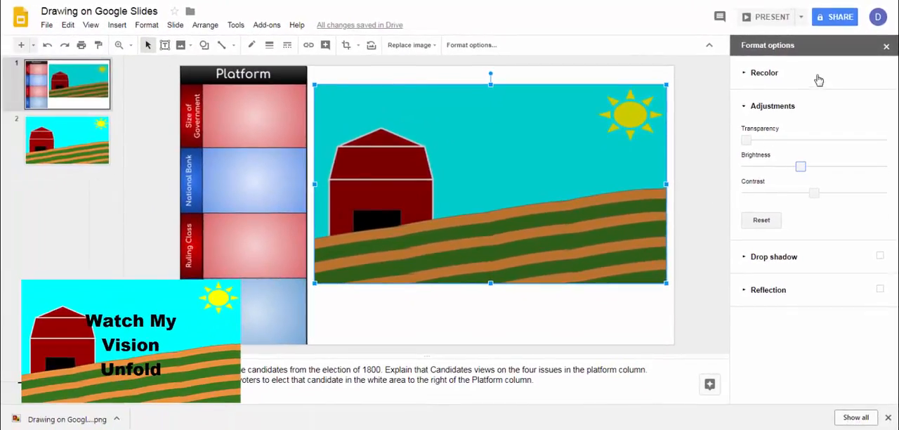
{"action": "left_click", "coordinate": [886, 46]}
{"action": "left_click", "coordinate": [783, 131]}
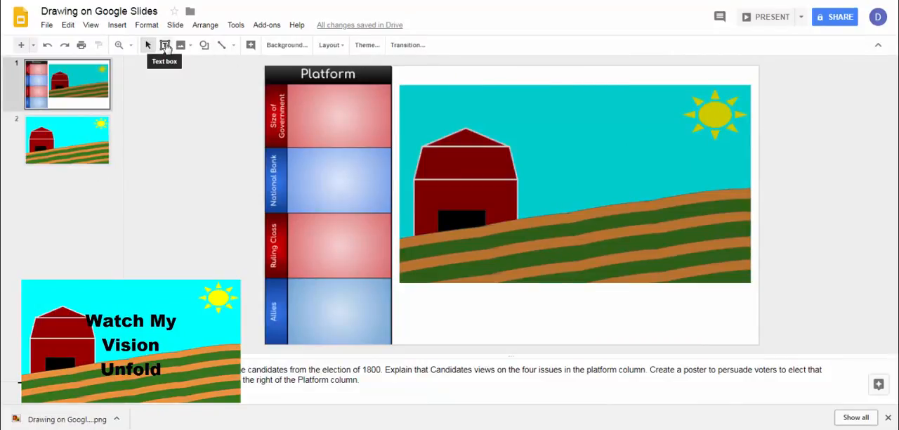
- Draw a large text box over the farm picture, spanning from above the barn to the sun and down into the fields
{"action": "left_click", "coordinate": [165, 45]}
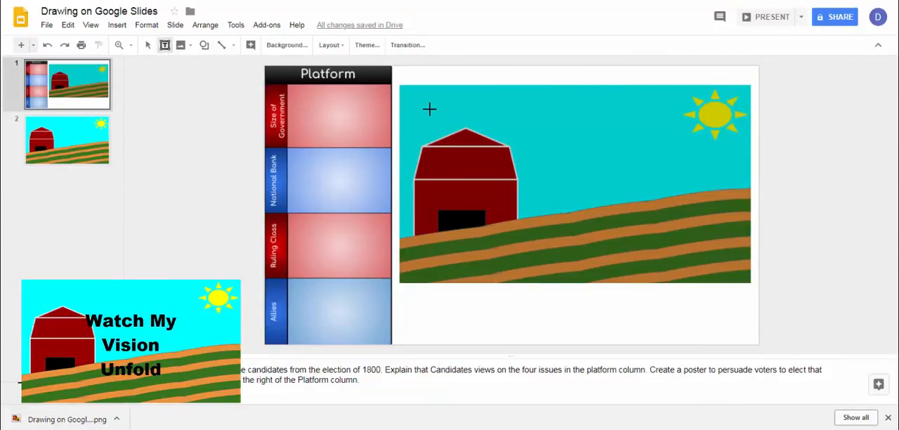
{"action": "left_click_drag", "start_coordinate": [425, 108], "coordinate": [721, 243]}
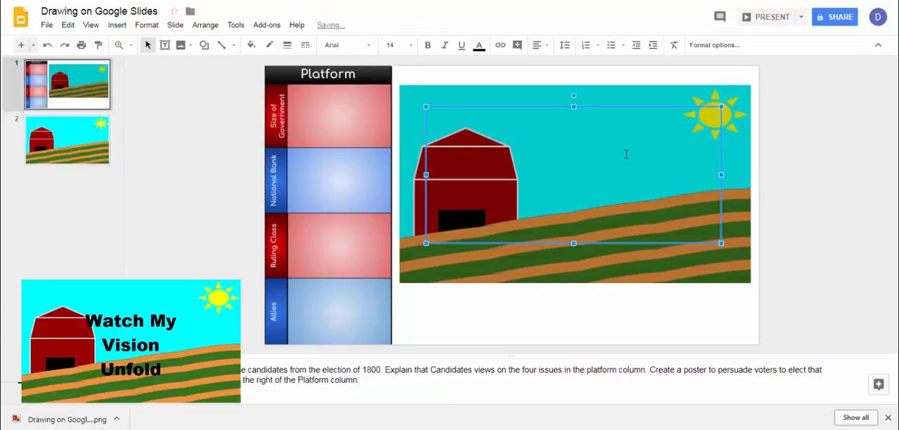